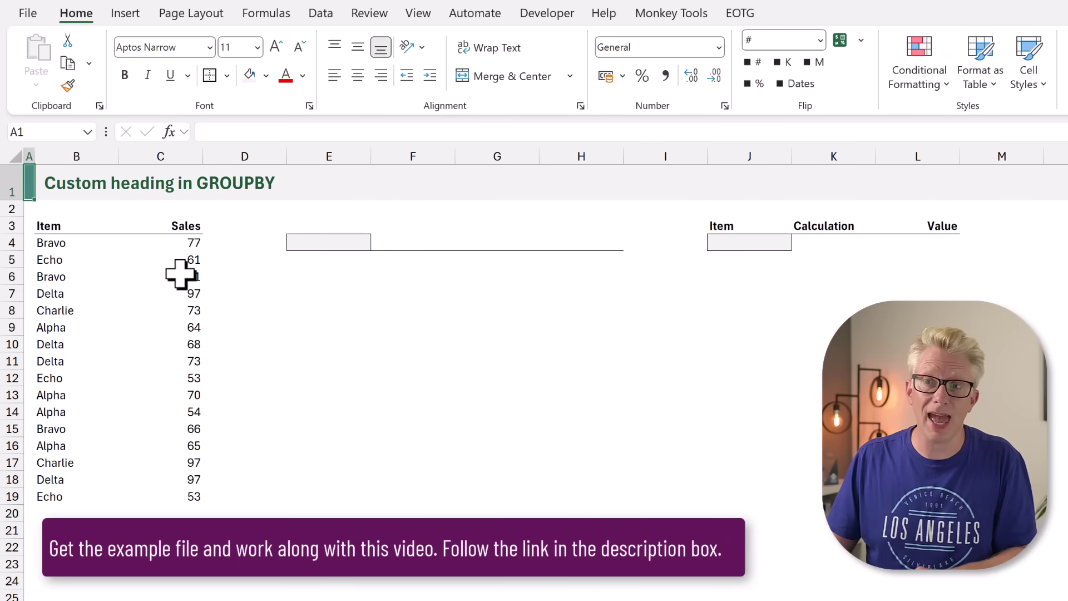
In E4, enter =GROUPBY(B4:B19,C4:C19,HSTACK(SUM,AVERAGE)) to sum and average Sales per Item.
left_click_drag(55, 243, 79, 495)
left_click_drag(182, 236, 183, 492)
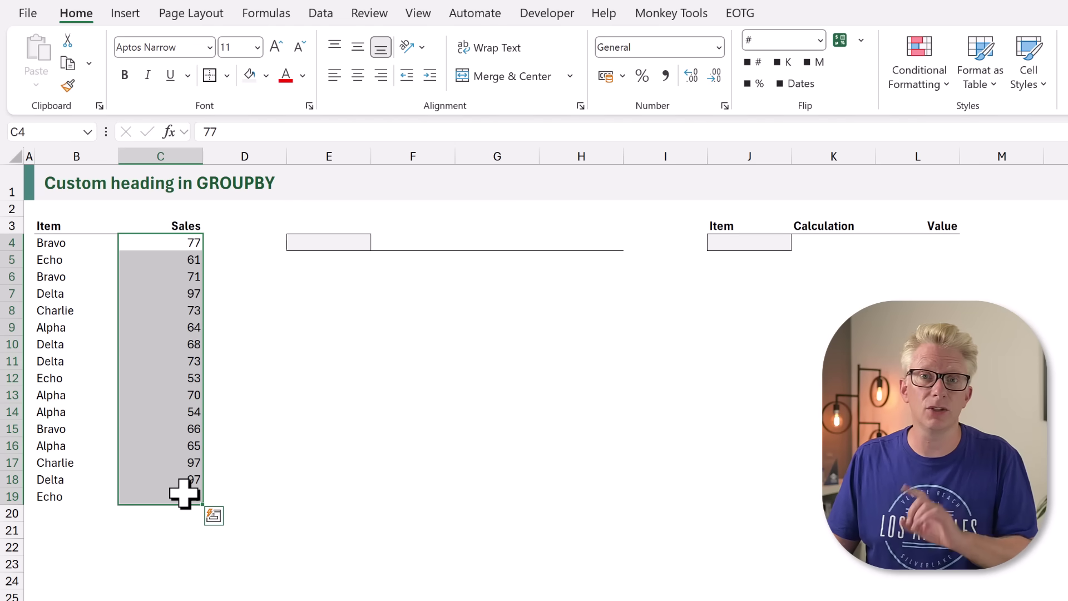
left_click(335, 241)
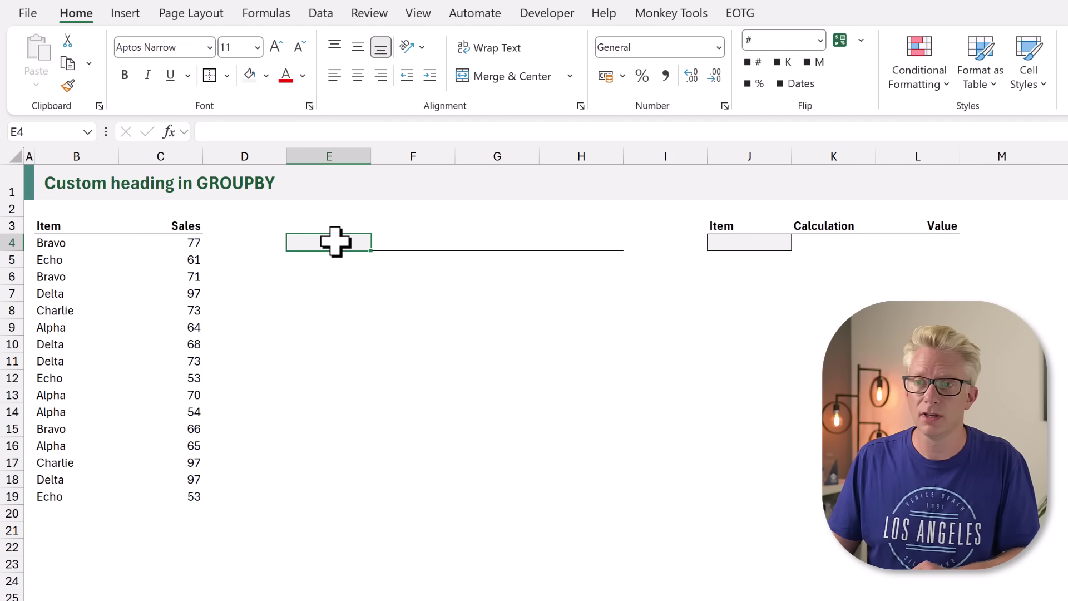
type("=")
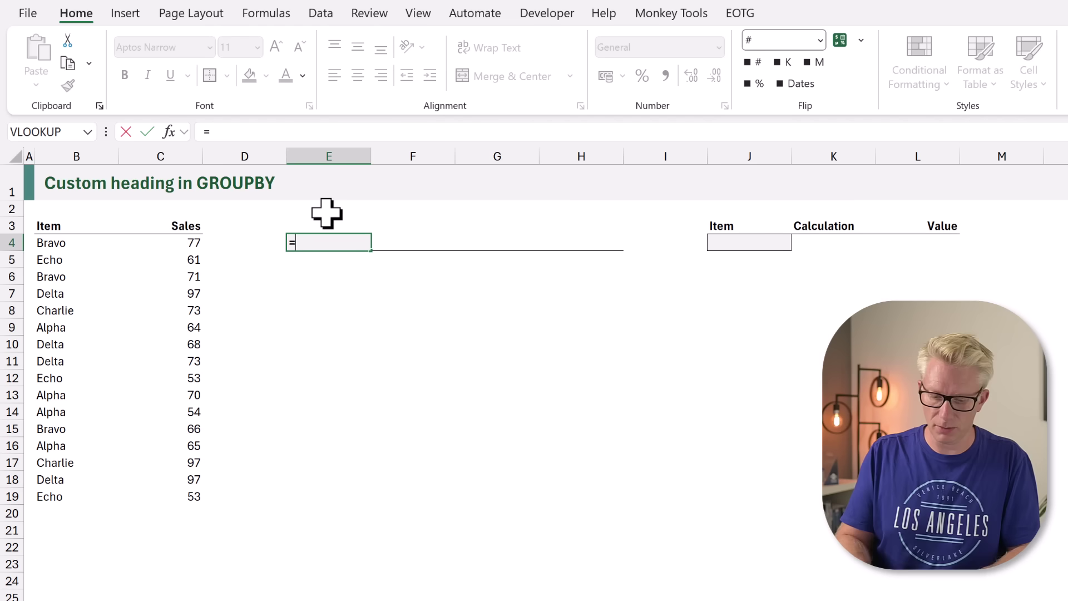
type("GROUPBY(")
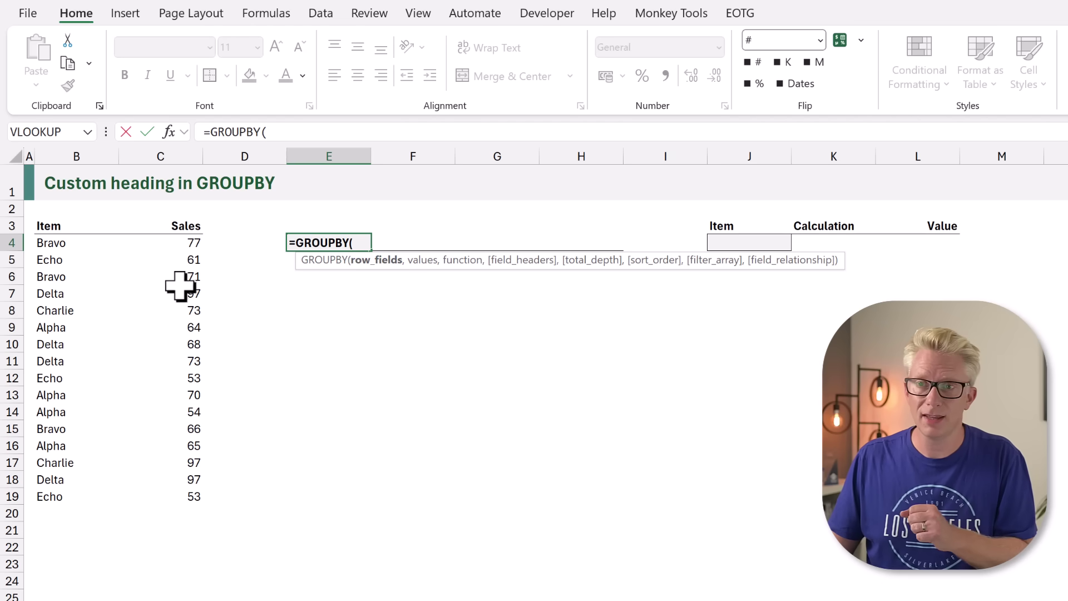
left_click(49, 244)
left_click_drag(50, 250, 65, 494)
type(",")
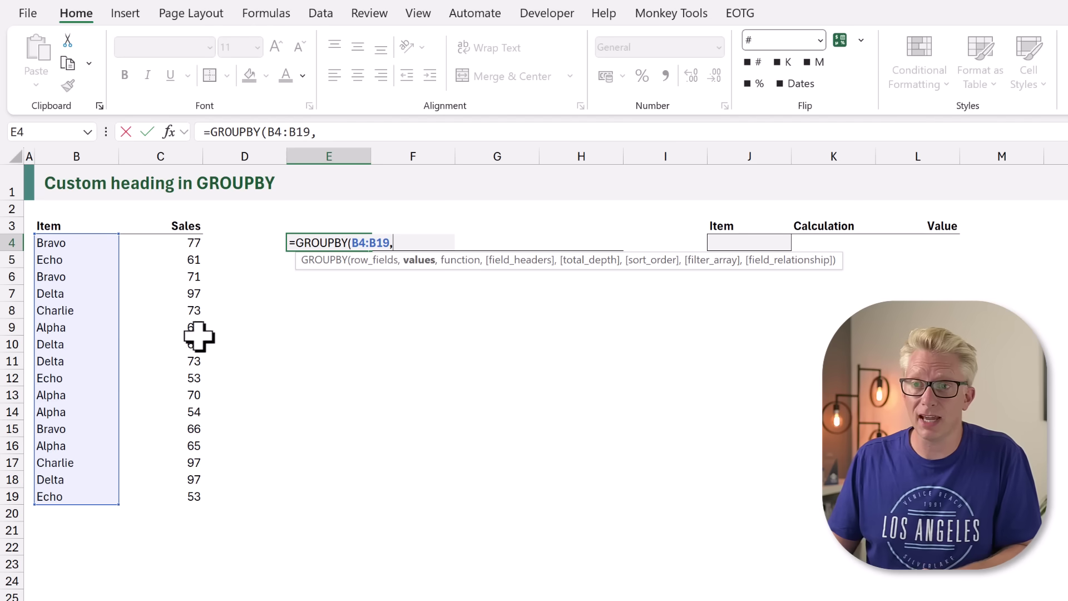
left_click_drag(172, 244, 190, 489)
type(",")
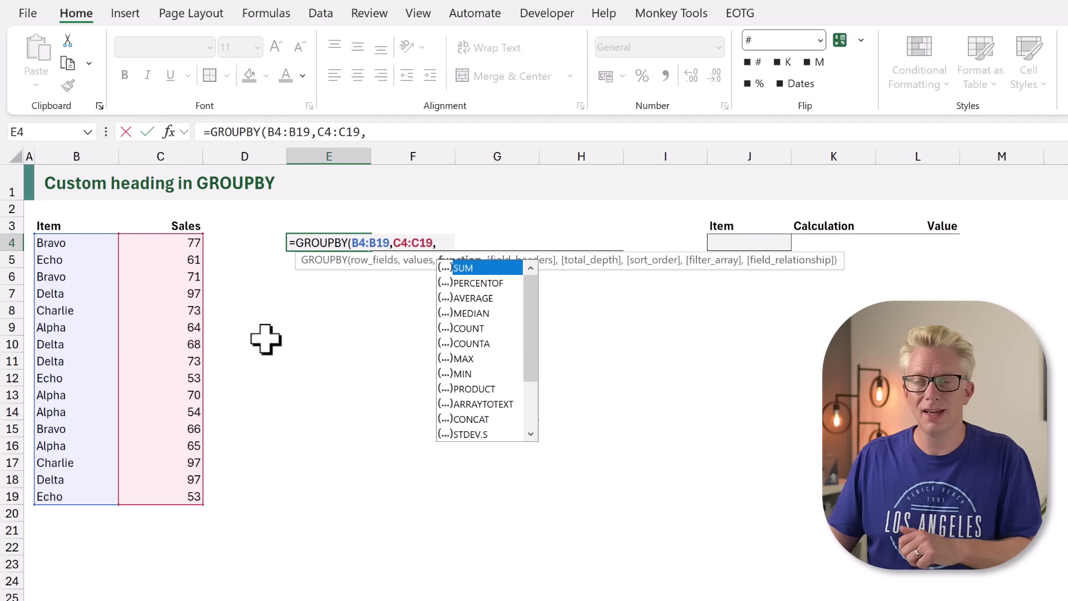
mouse_move(531, 303)
left_mouse_down()
mouse_move(526, 360)
mouse_move(534, 292)
left_mouse_up()
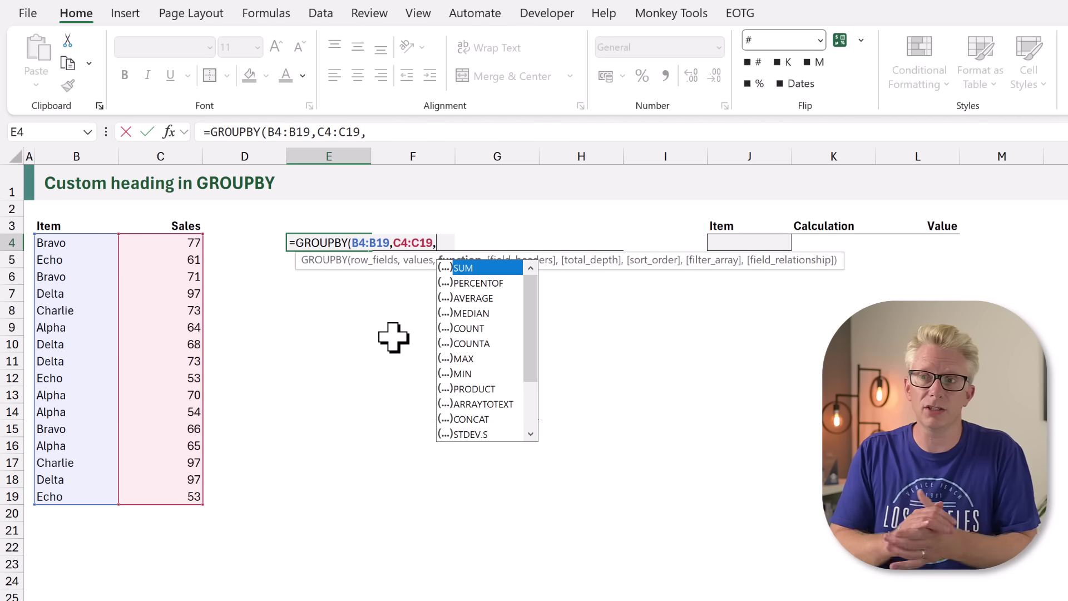
type("HS")
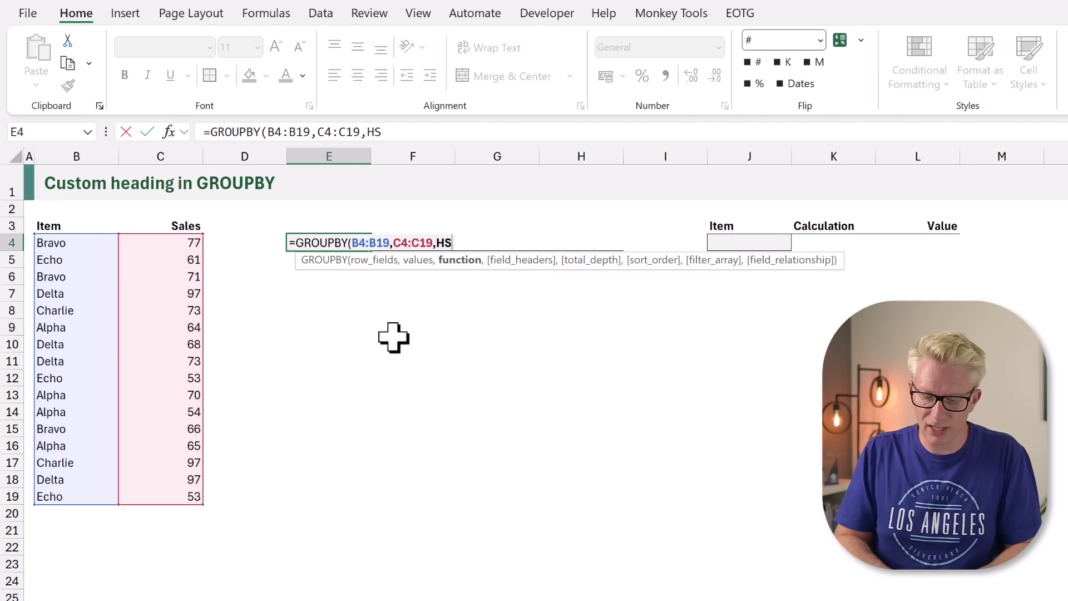
type("TACK(")
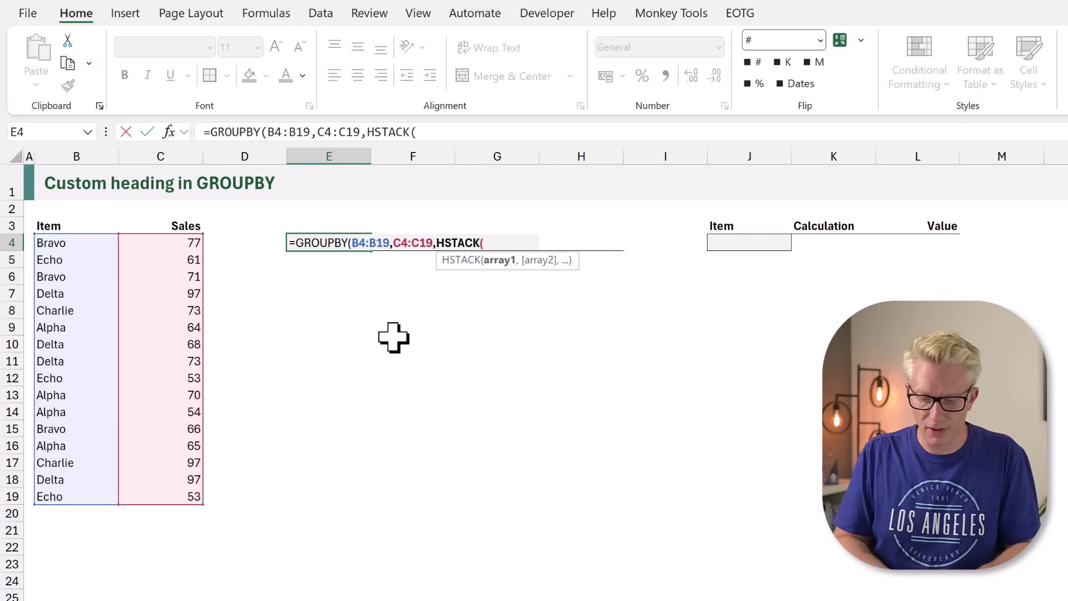
type("SUM,A")
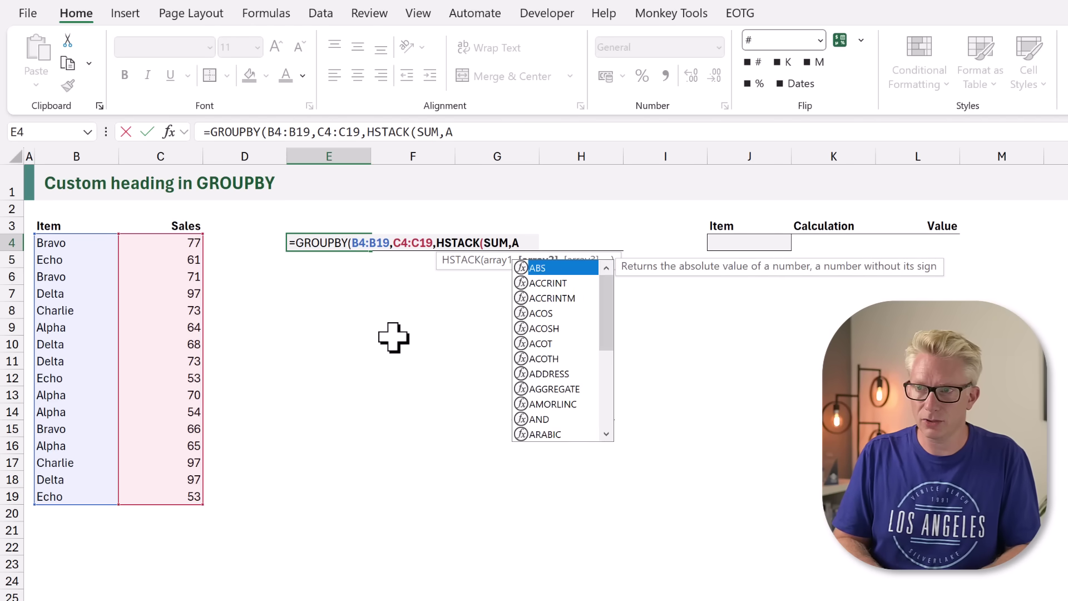
type("VERAGE")
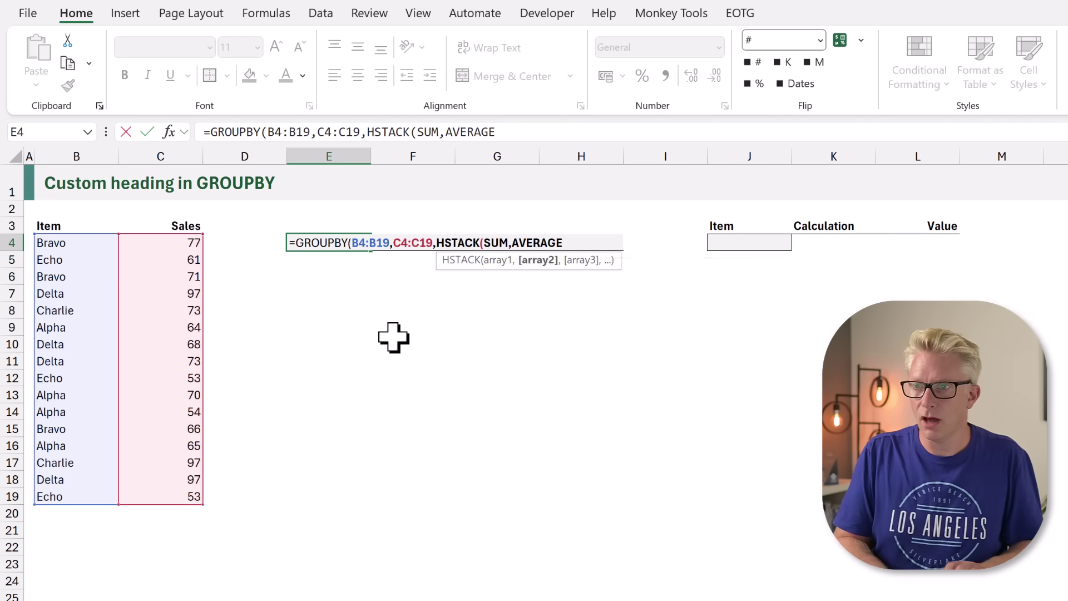
type("))")
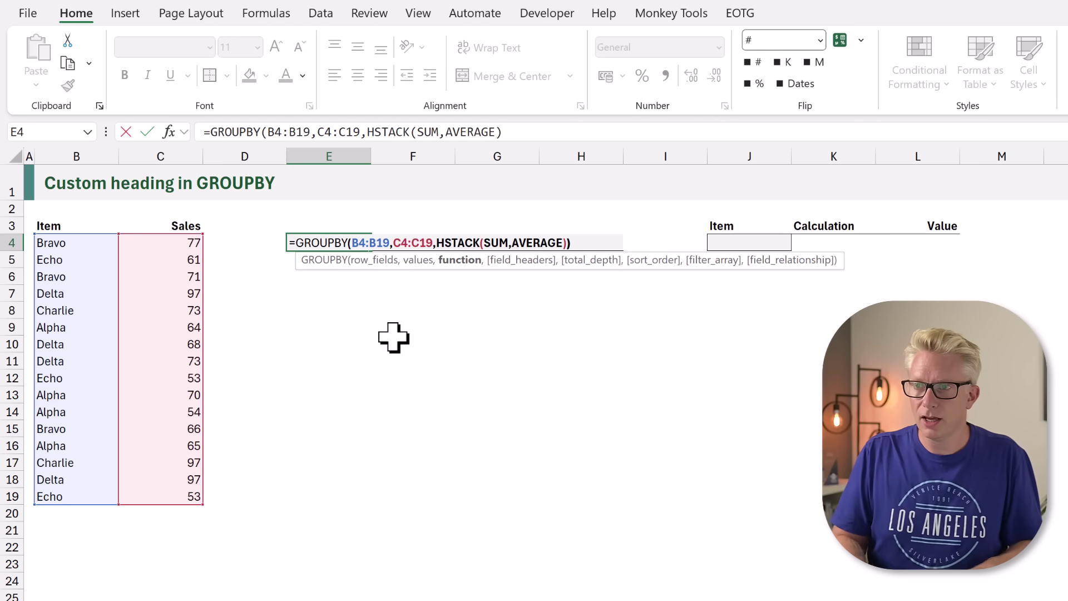
Add LAMBDA(x,MAX(x)-MIN(x)) after AVERAGE in E4's HSTACK for a sales-range column.
key("ctrl+Return")
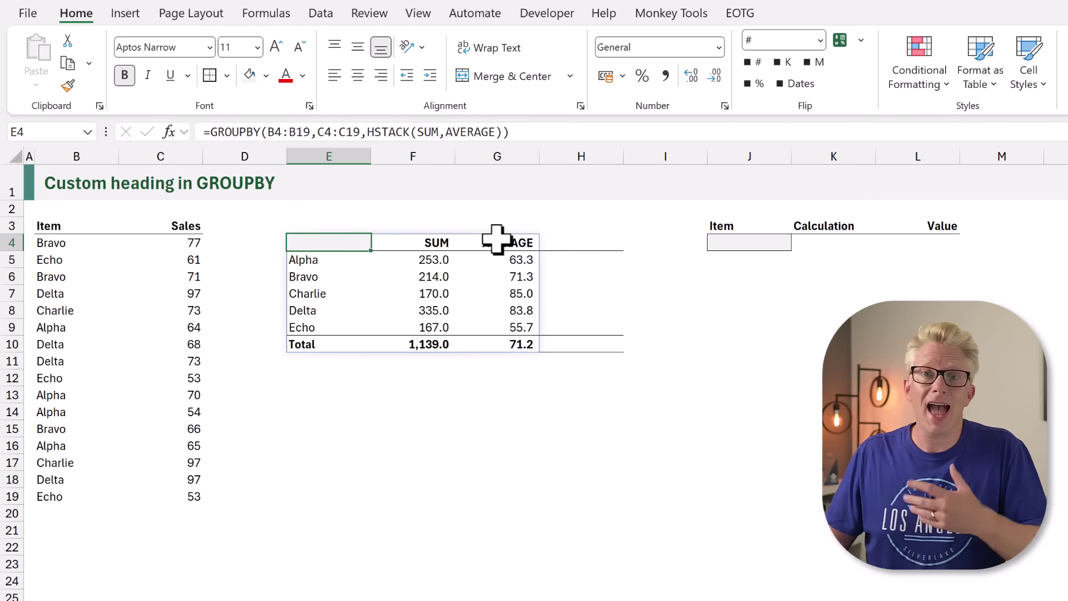
double_click(333, 243)
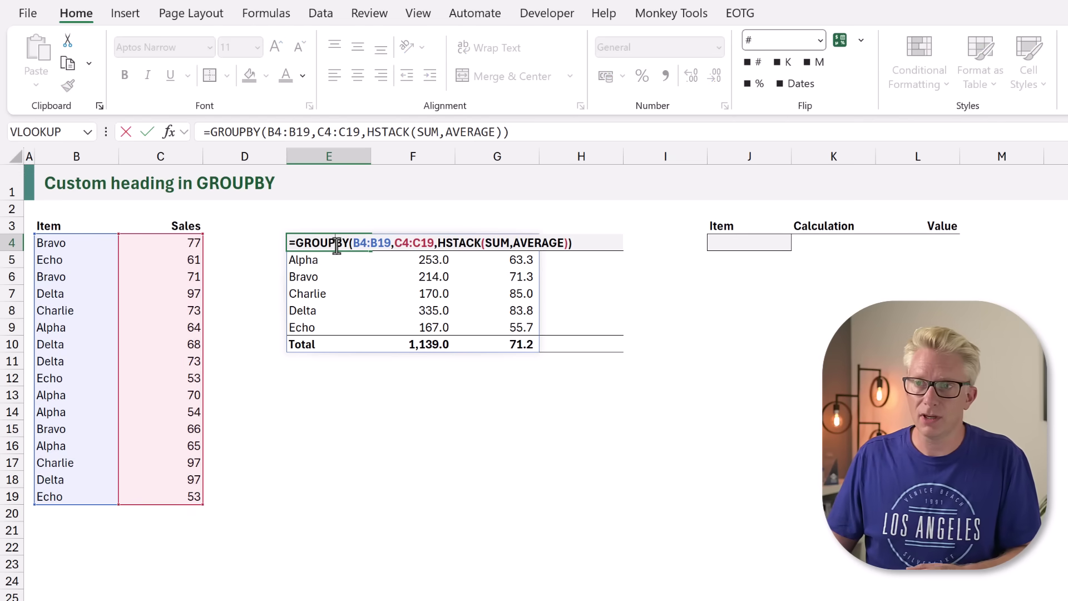
left_click(562, 242)
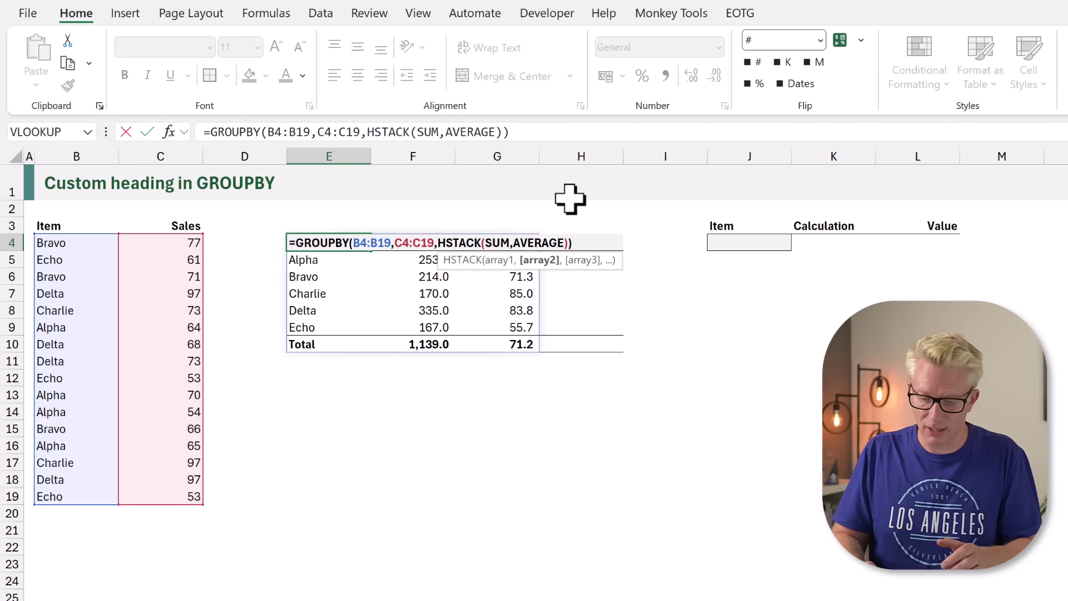
type(",")
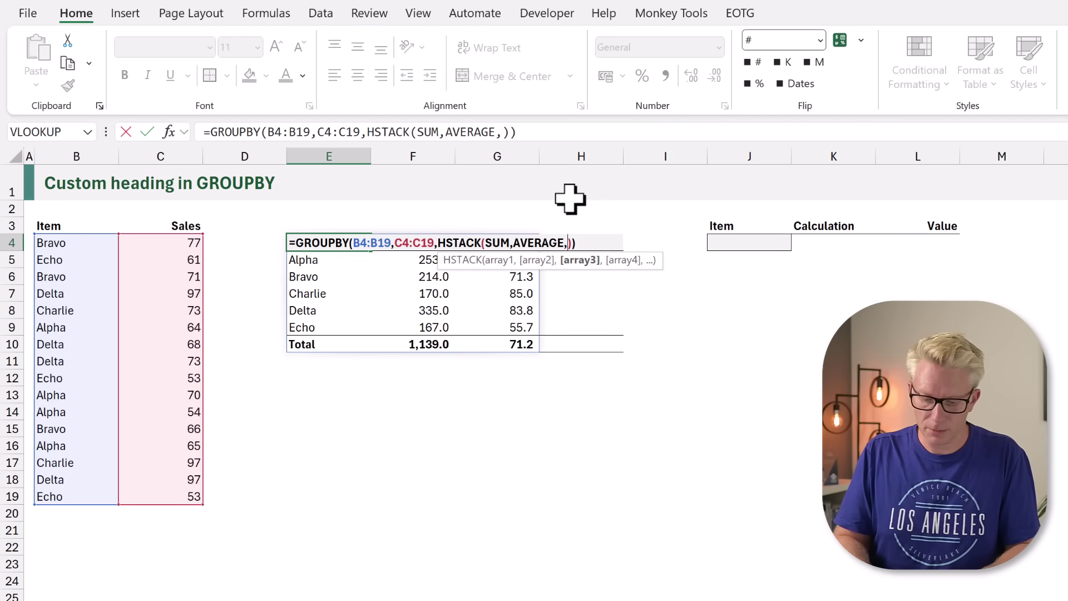
type("LAMBDA(")
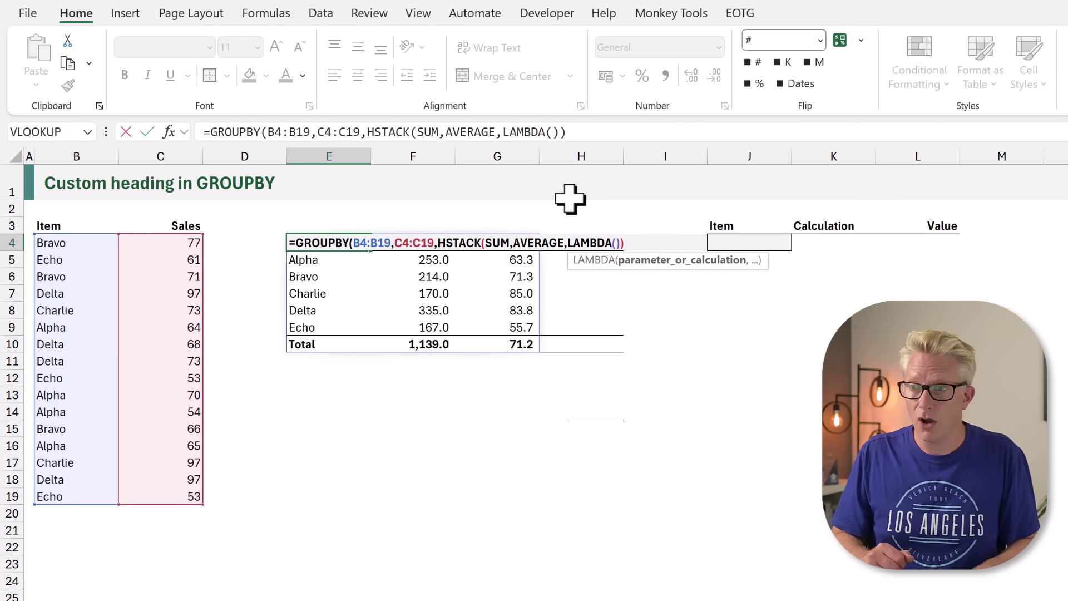
type("x,")
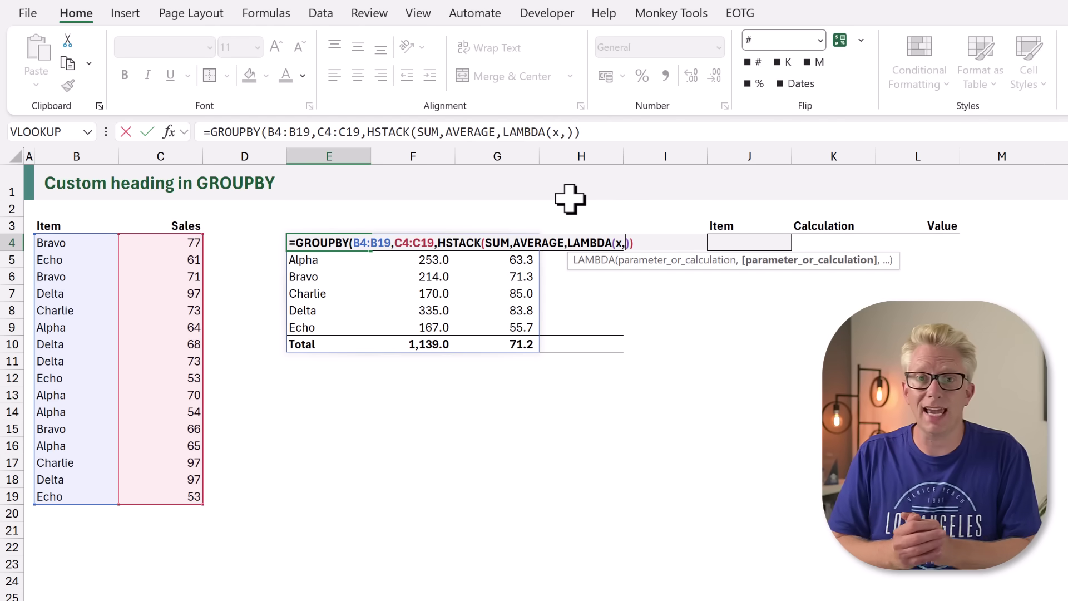
type("MAX")
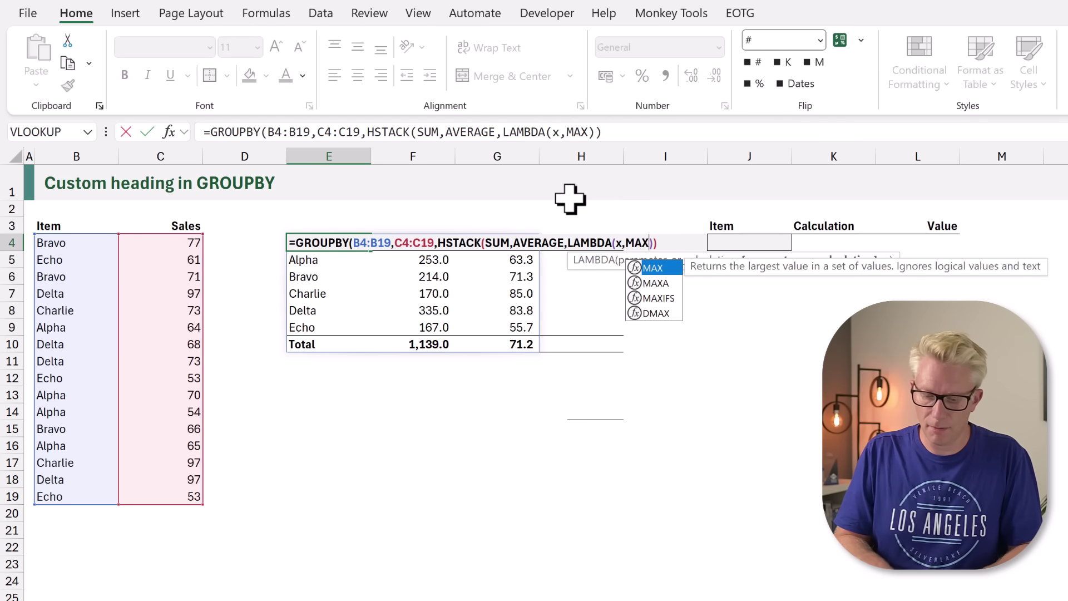
type("(x)")
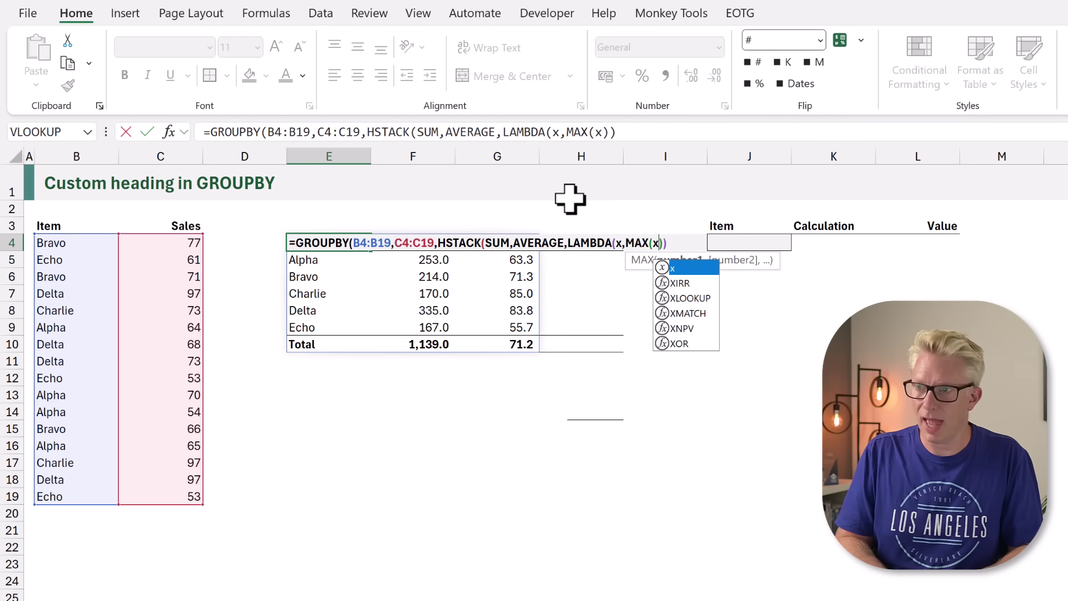
type("-MIN(x")
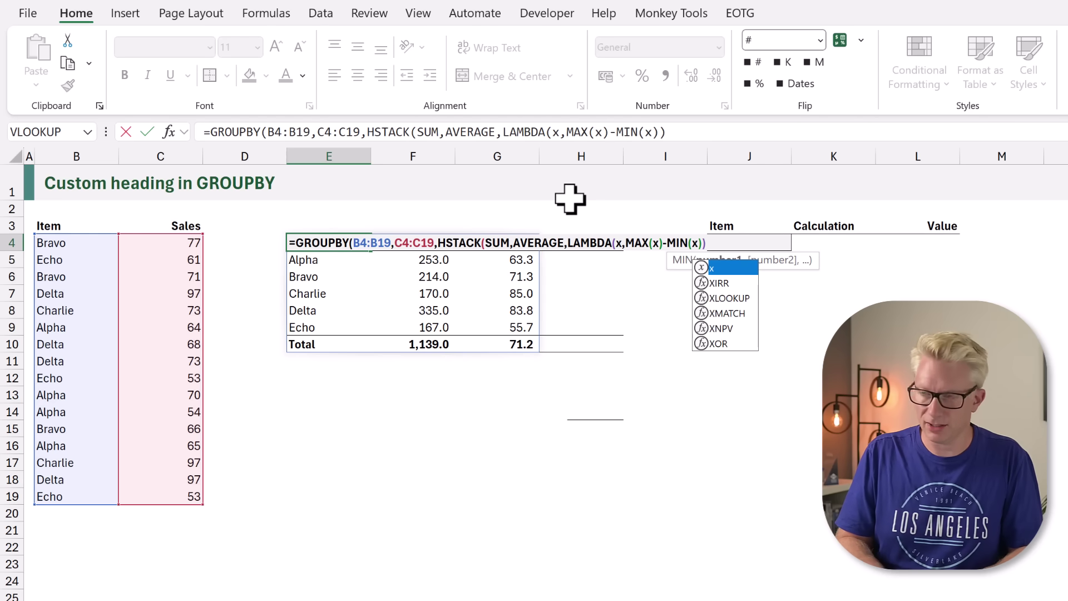
type("))")
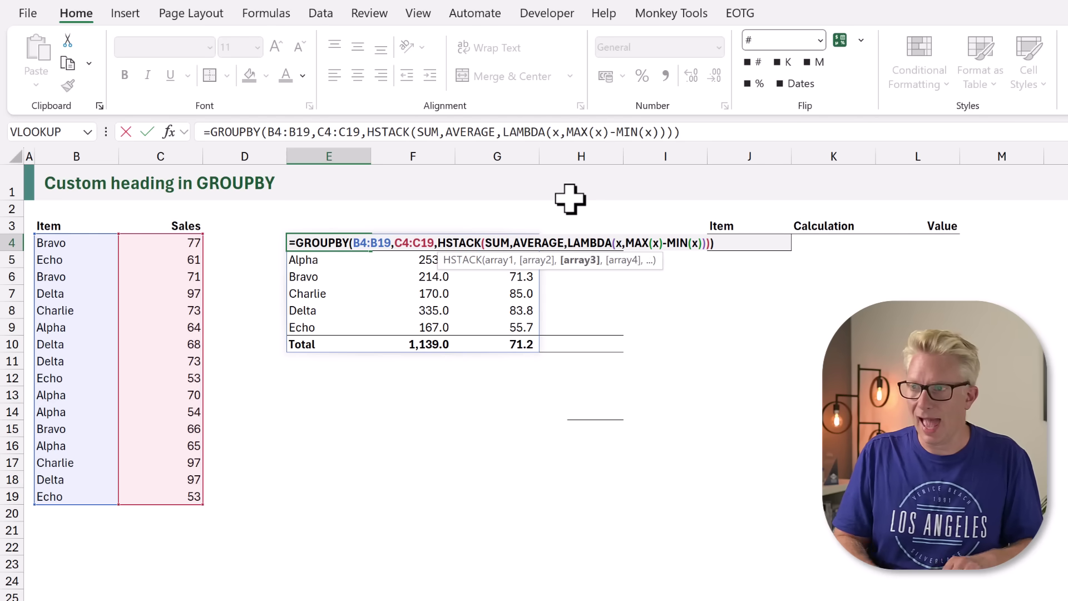
key("ctrl+Return")
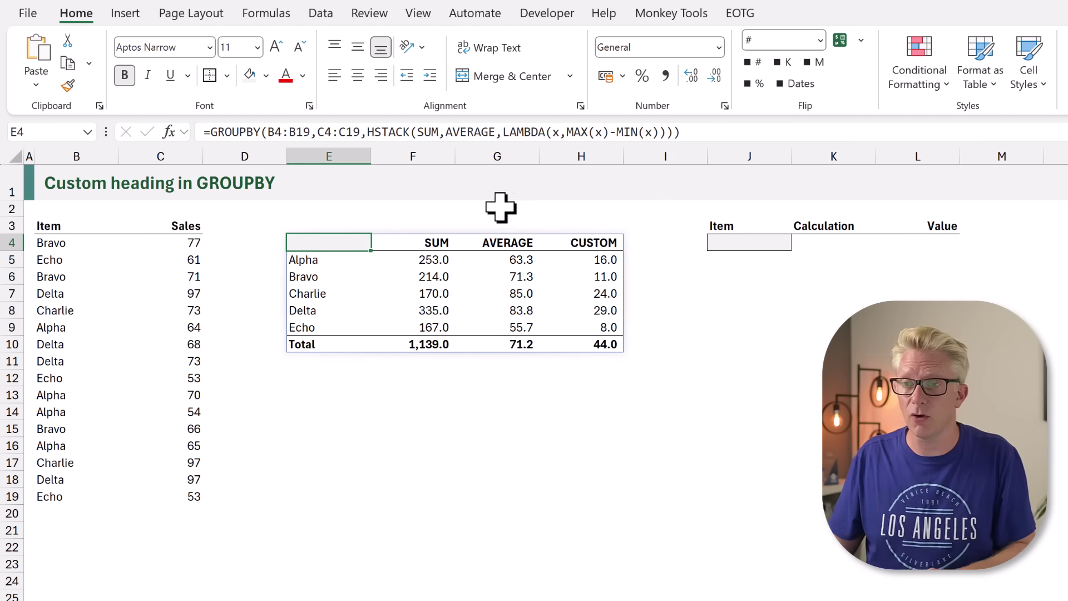
Copy the GROUPBY formula from E4 into cell J4.
double_click(352, 240)
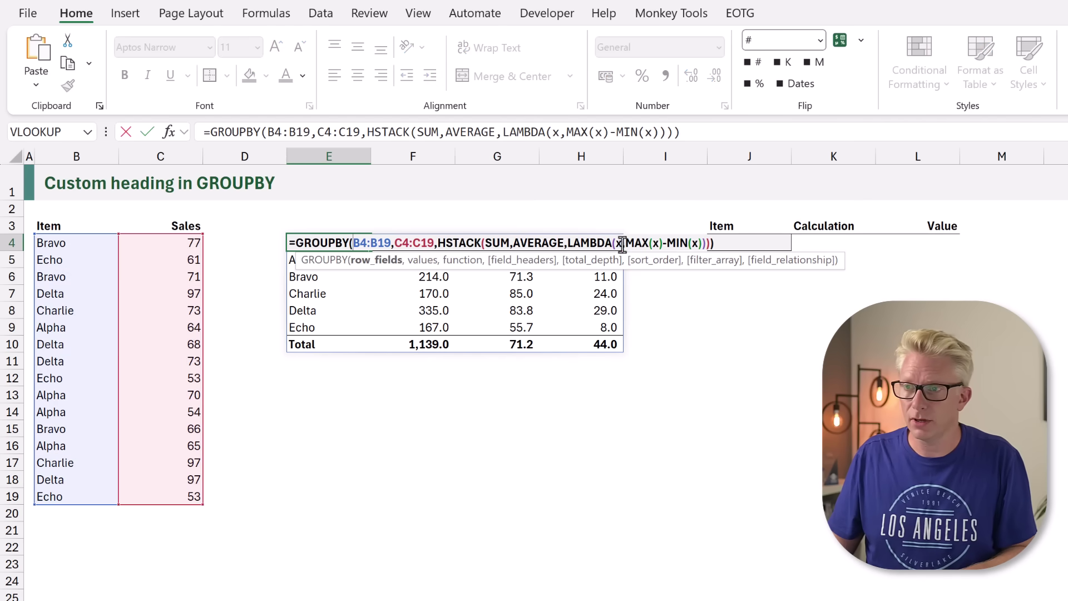
left_click_drag(749, 243, 276, 240)
key("ctrl+c")
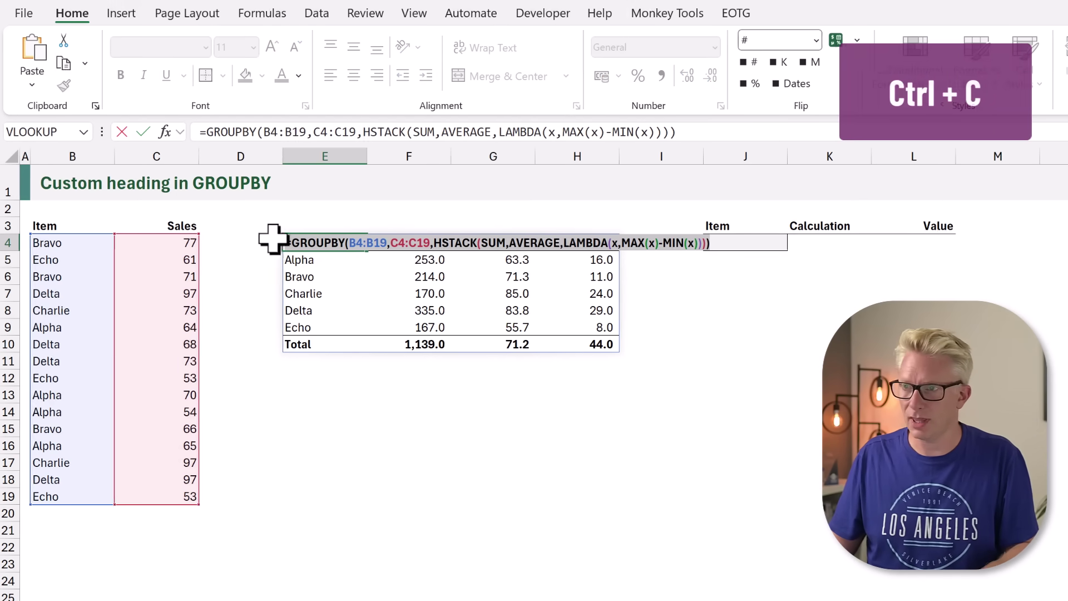
key("Escape")
double_click(597, 242)
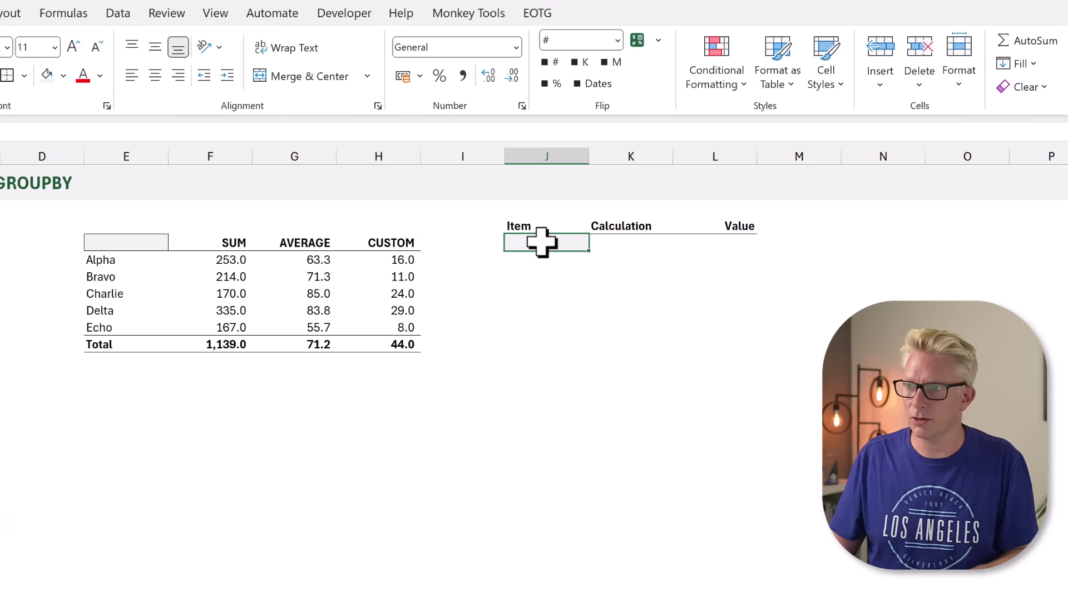
key("ctrl+v")
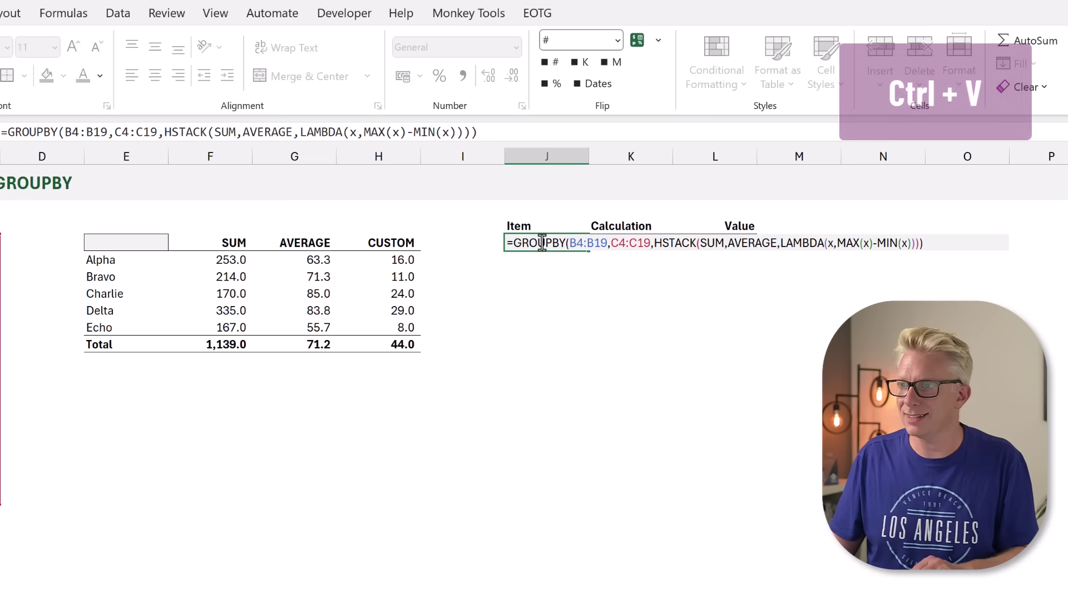
Change HSTACK to VSTACK in J4's formula to stack the calculations vertically.
left_click(665, 243)
key("BackSpace")
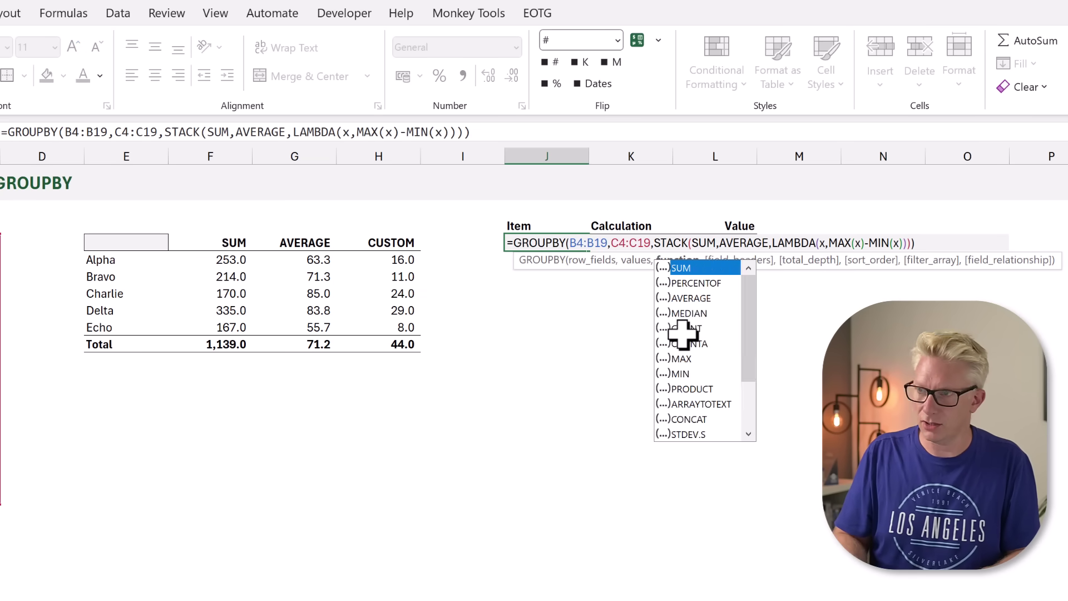
type("V")
key("ctrl+Return")
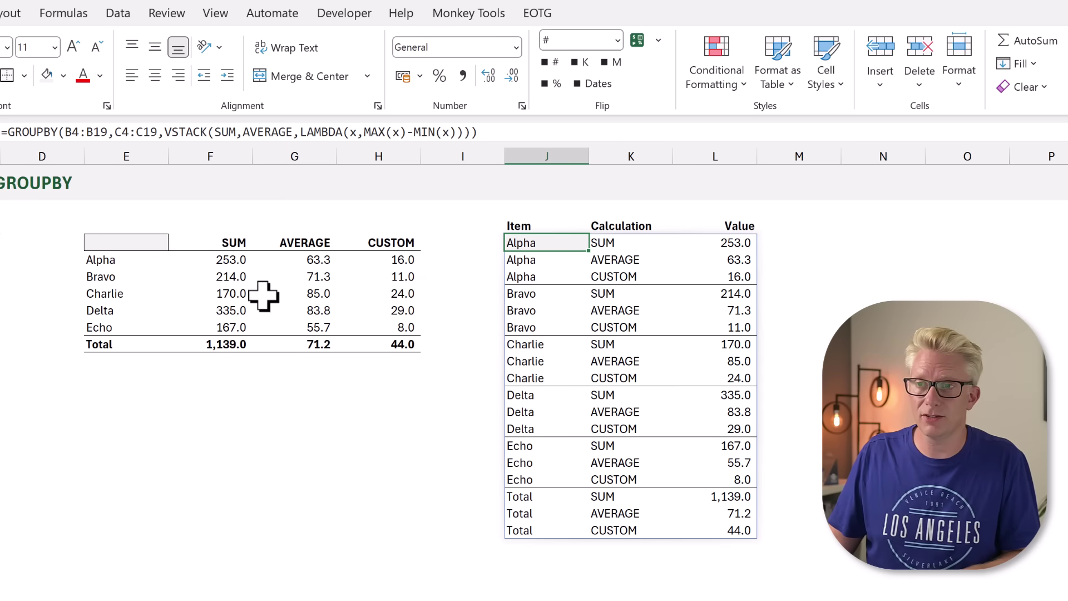
In E4, wrap HSTACK in VSTACK with headers {"Total Sales","Average Sales","Range"}.
double_click(123, 241)
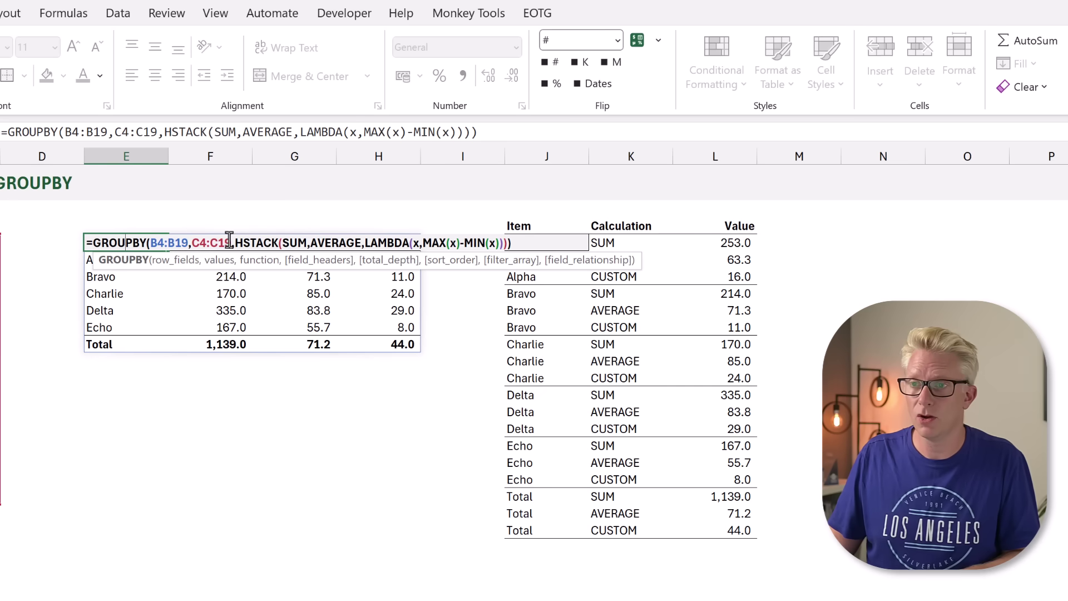
left_click_drag(237, 244, 508, 246)
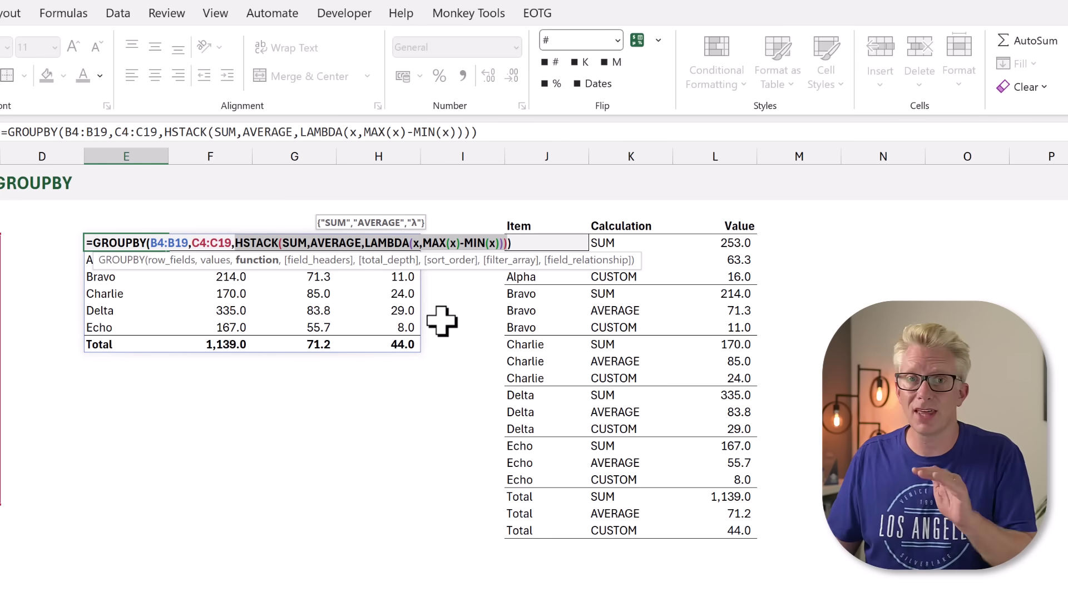
left_click(235, 243)
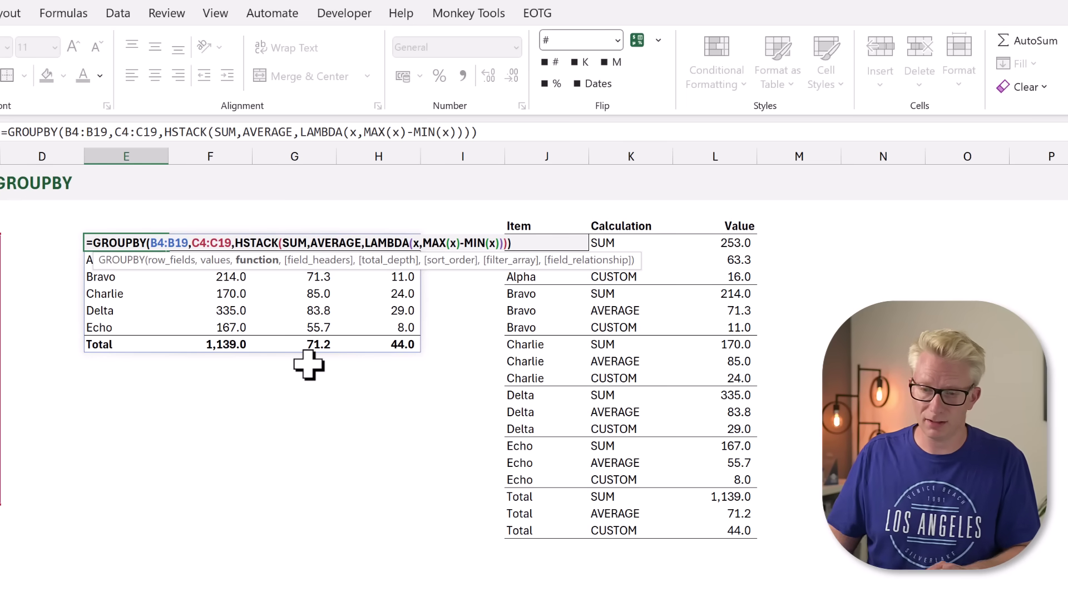
type("VSTACK(")
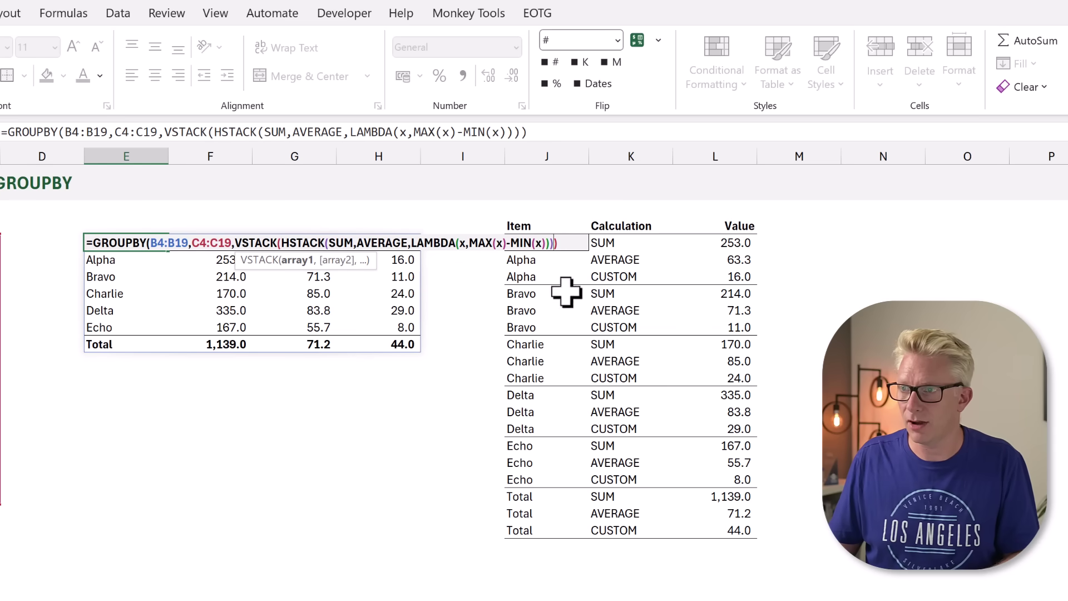
type(",")
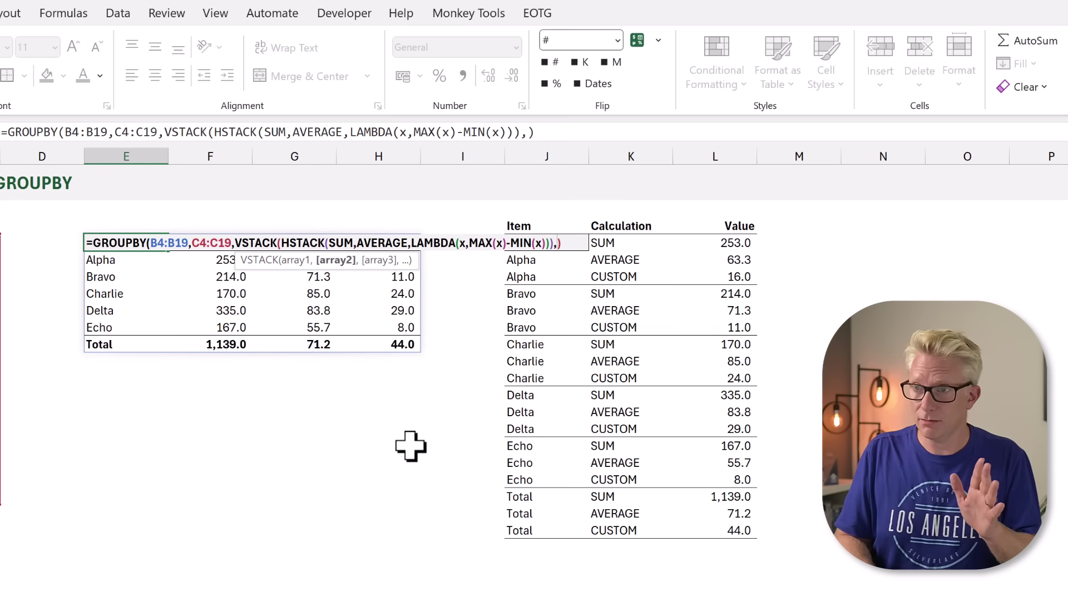
type("{")
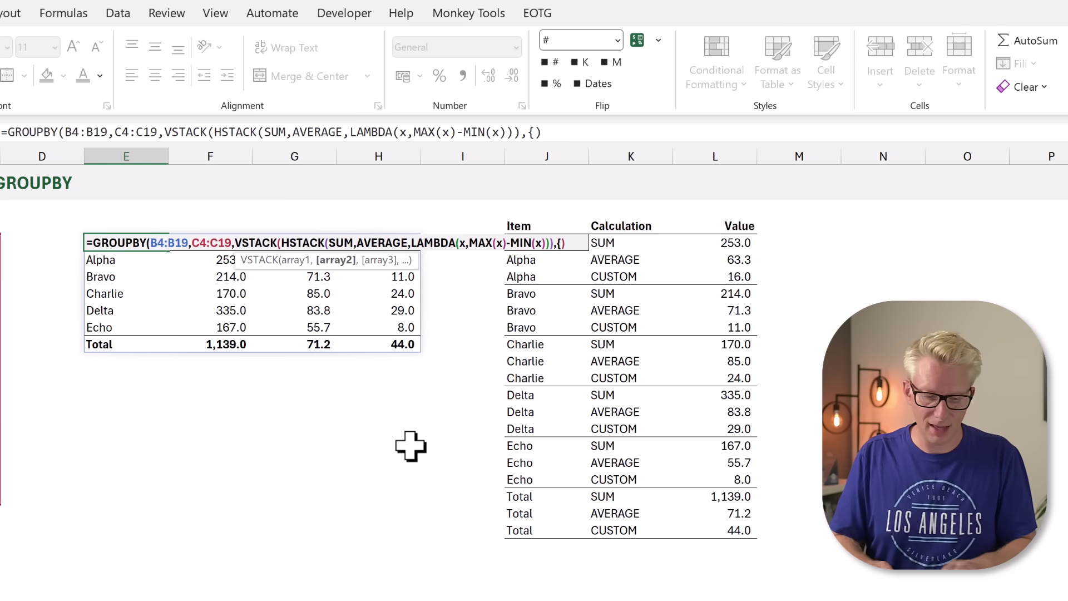
type("\"")
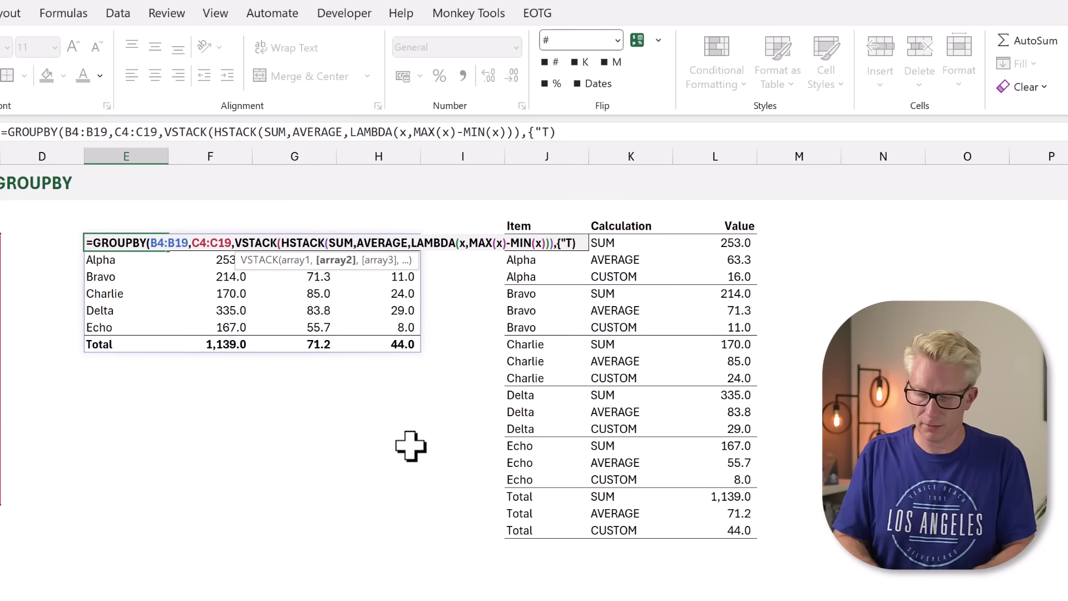
type("Total Sales\",\"Average")
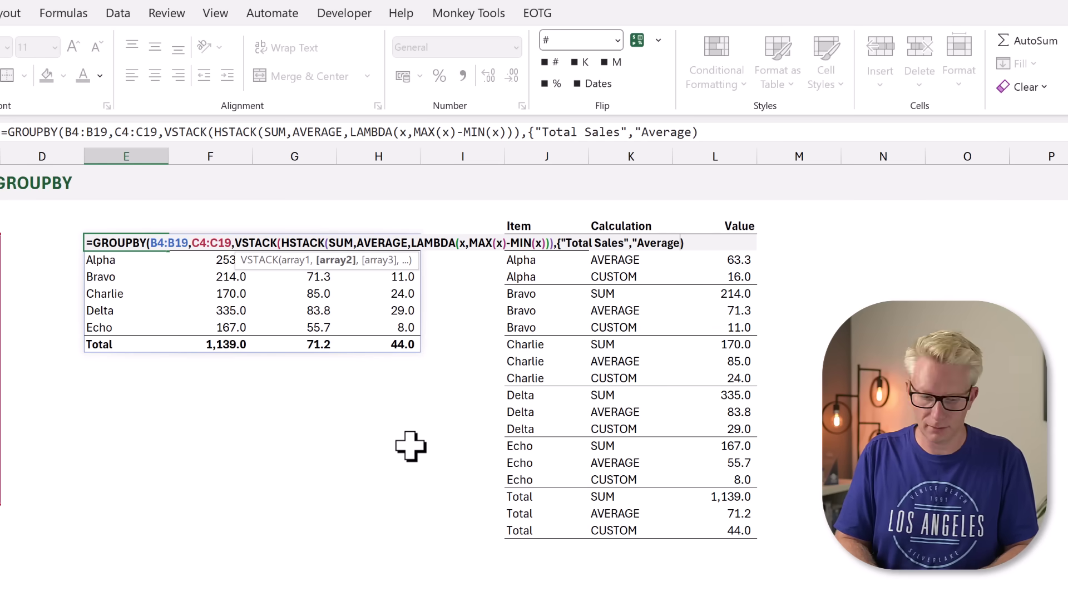
type(" Sales\",")
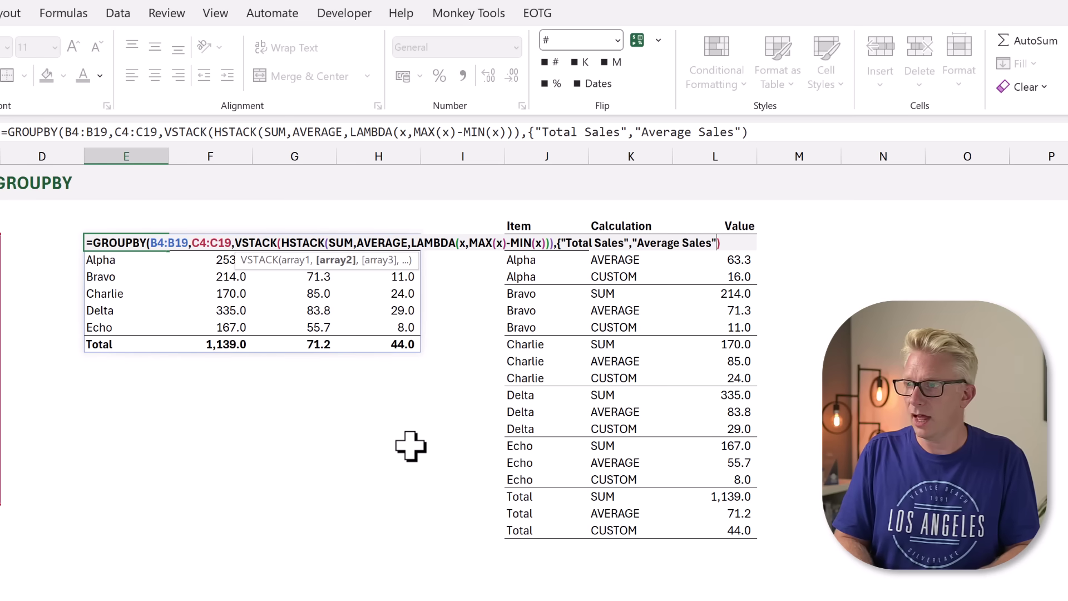
type("\"Range")
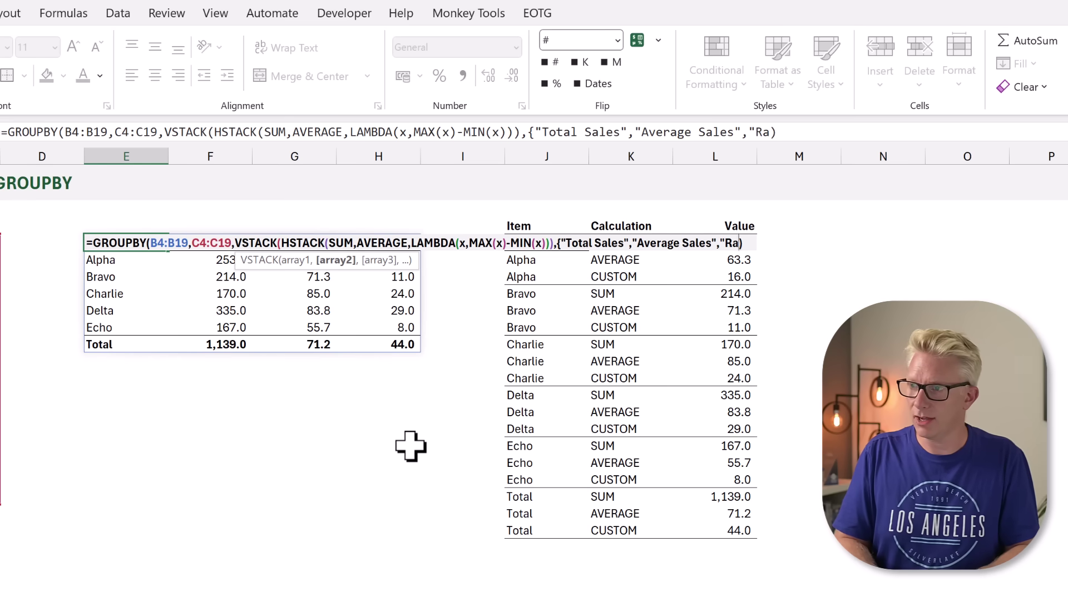
type("\"}")
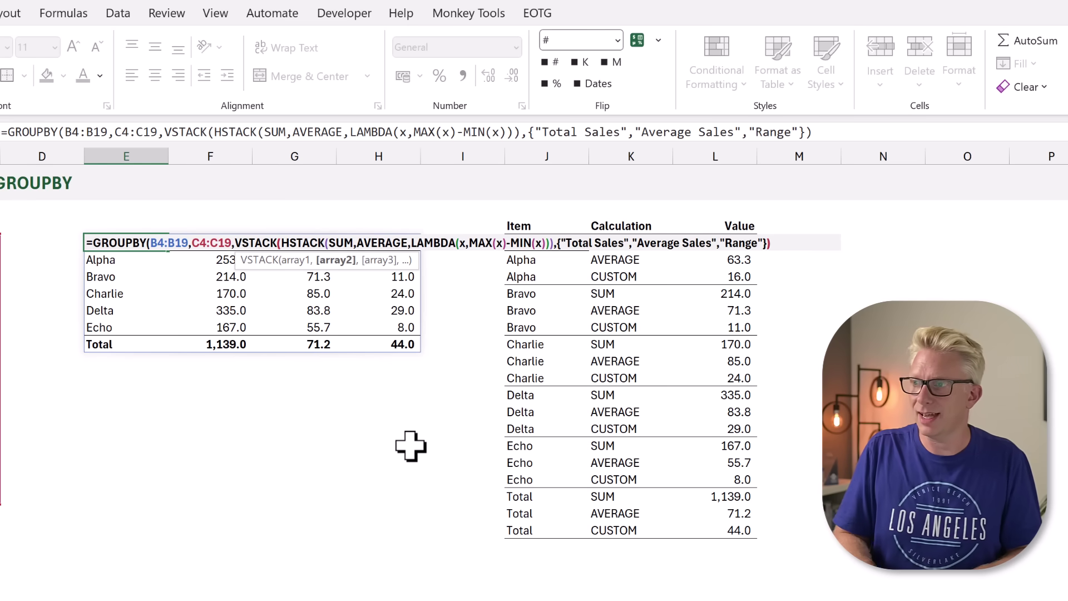
type(")")
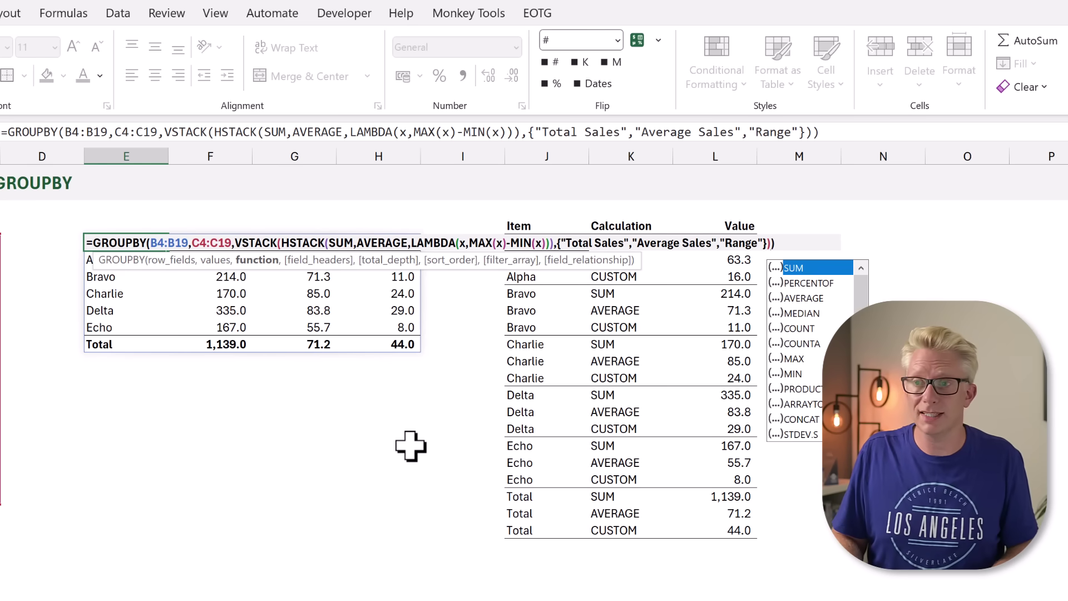
key("ctrl+Return")
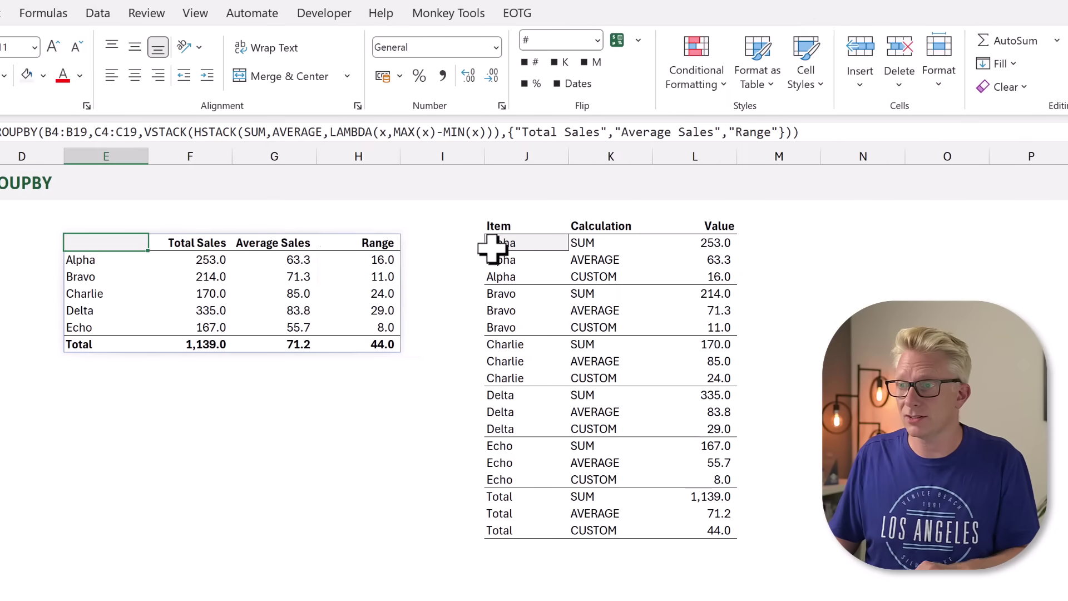
In J4, wrap VSTACK in HSTACK with the names {"Total Sales";"Average Sales";"Range"}.
left_click(548, 243)
double_click(298, 242)
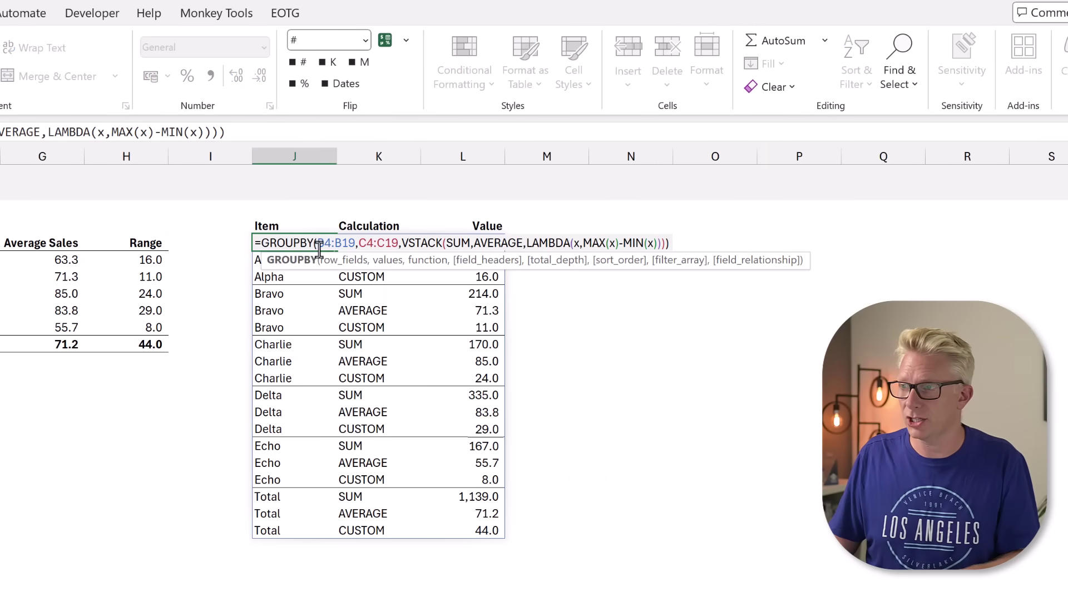
left_click(400, 243)
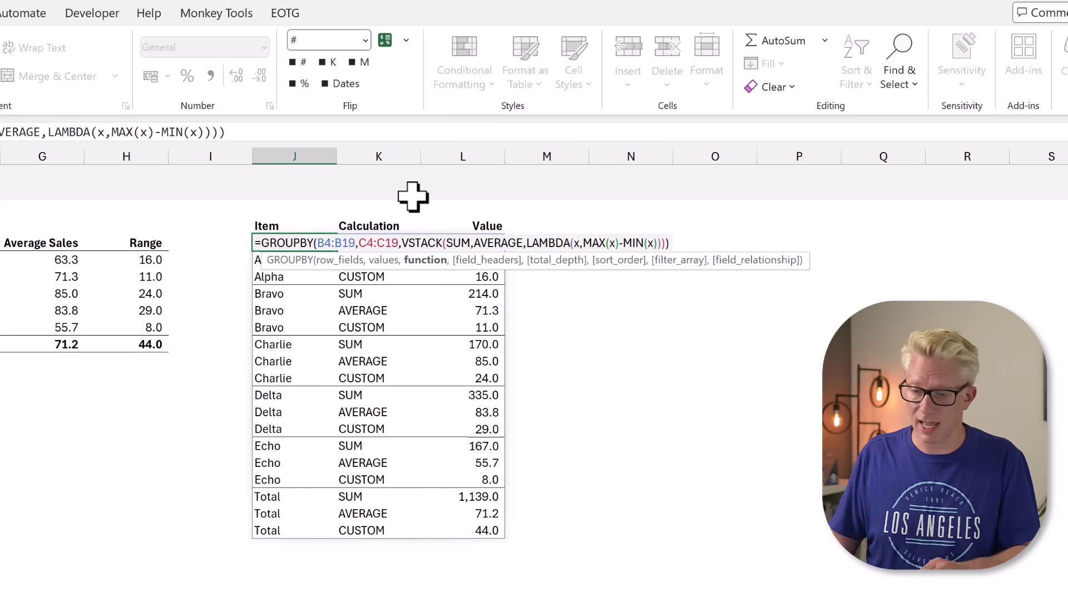
type("HSTACK(")
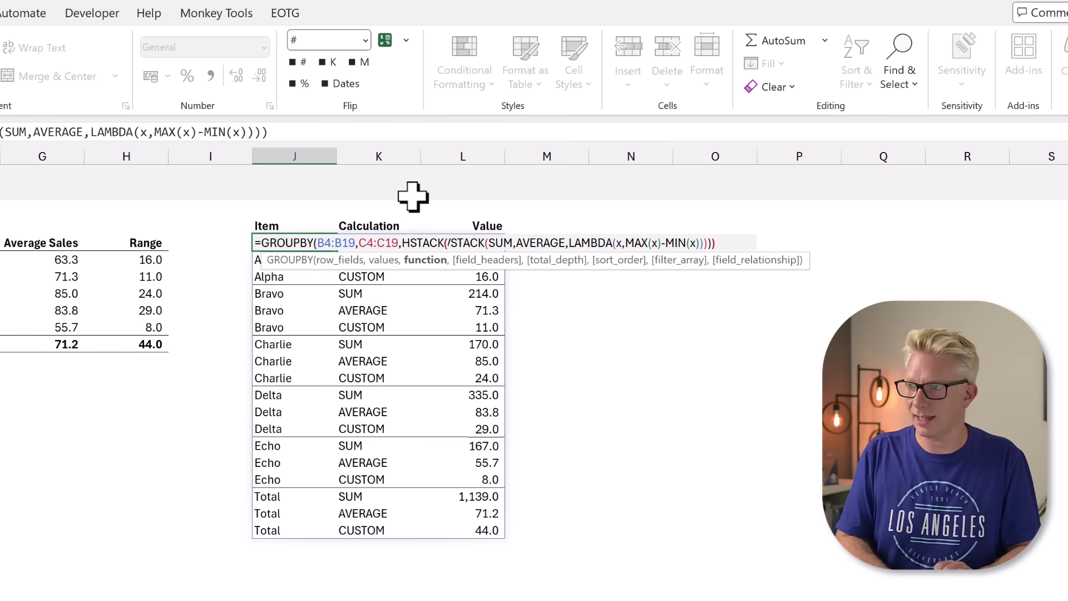
left_click(711, 243)
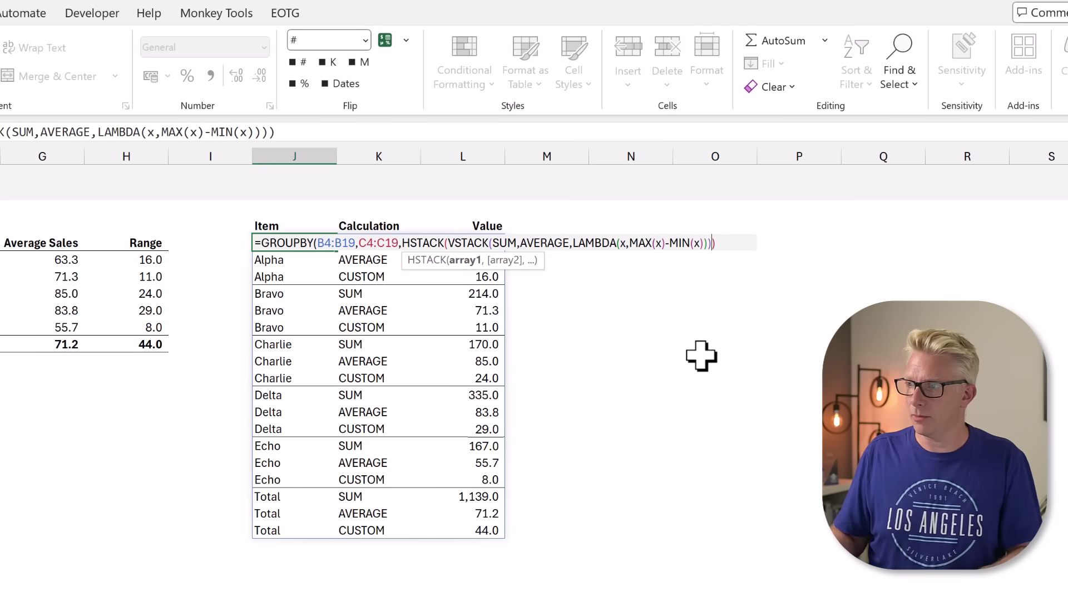
type(",")
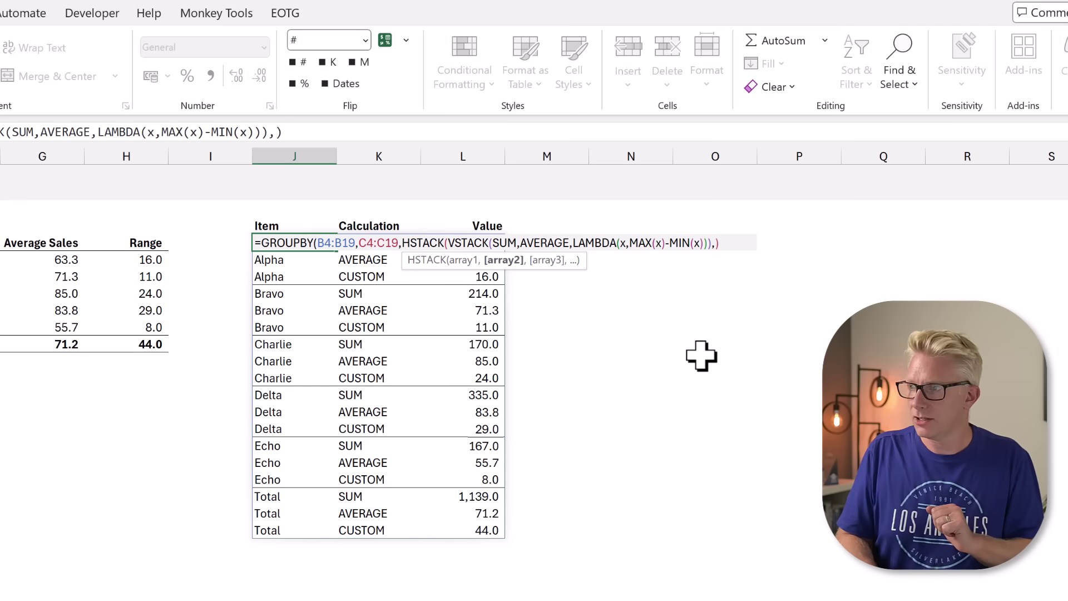
type("{\"Total Sales\"")
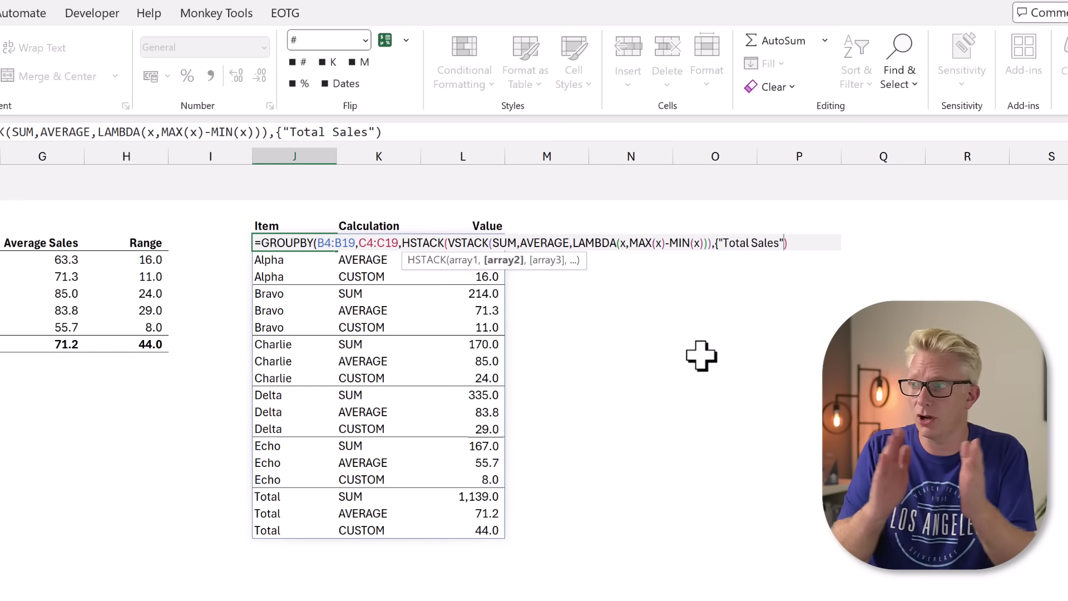
type(";")
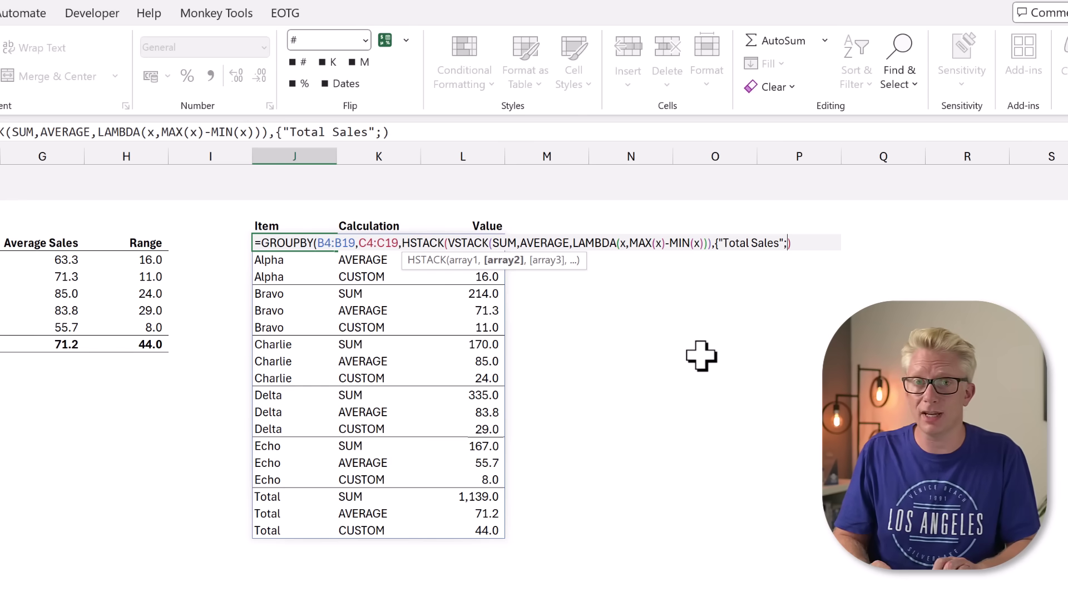
type("\"")
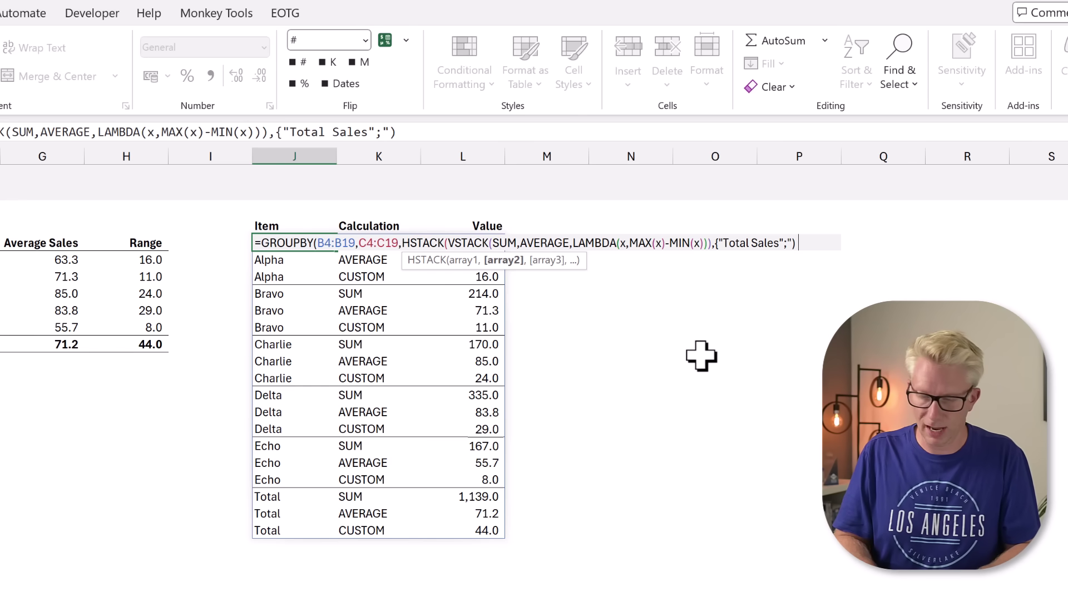
type("Average")
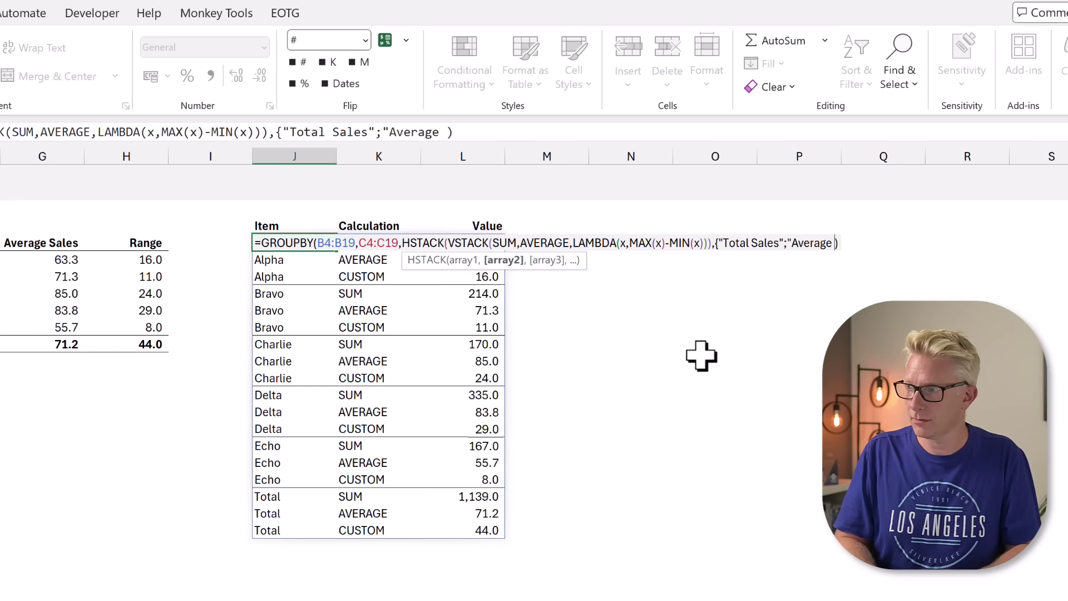
type(" Sales\"")
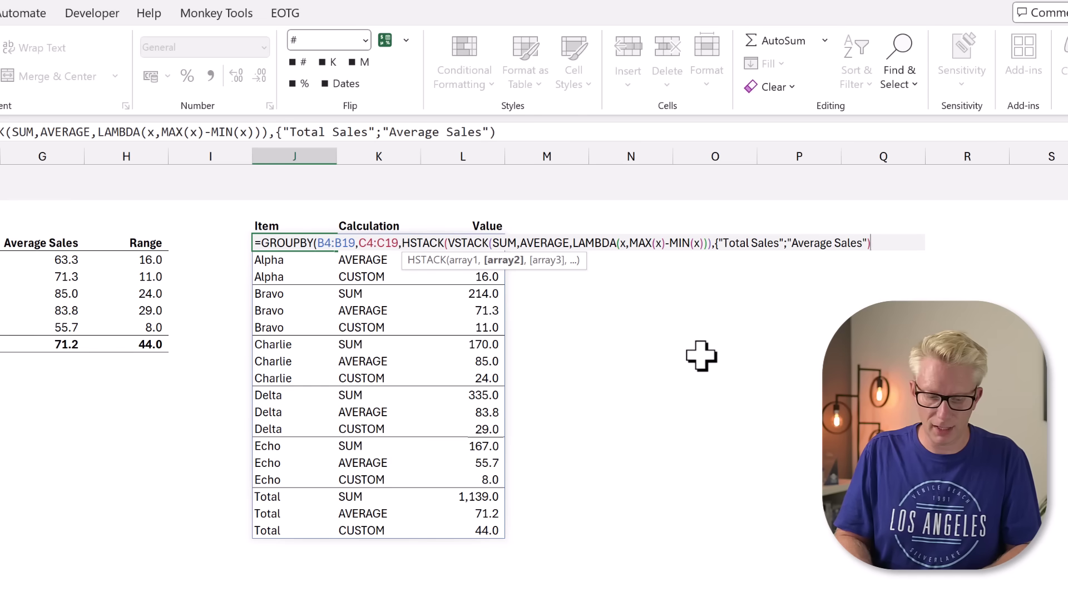
type(";\"Range\"")
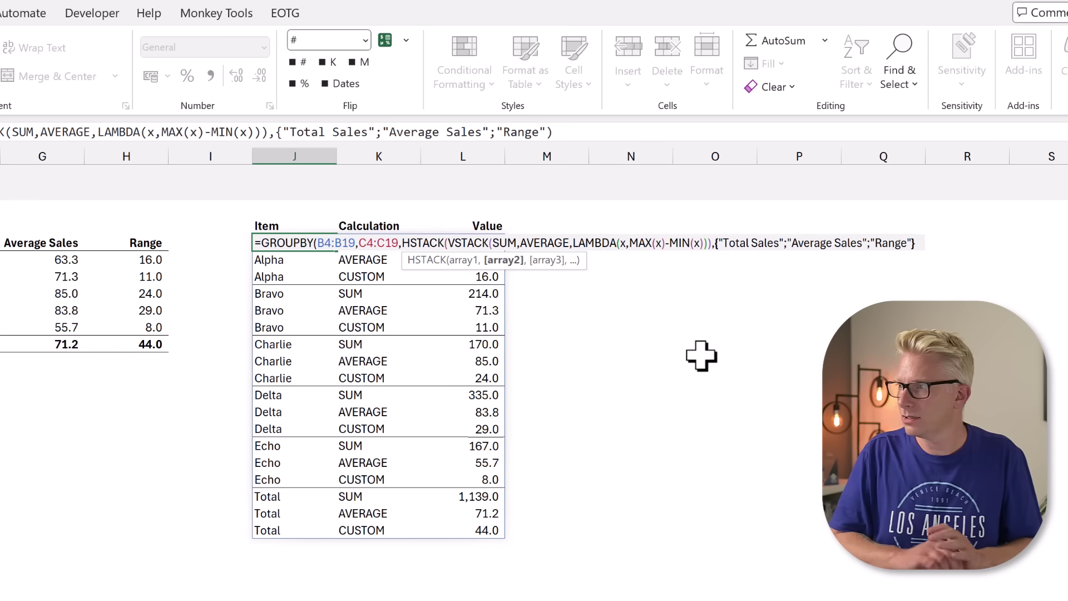
type(")")
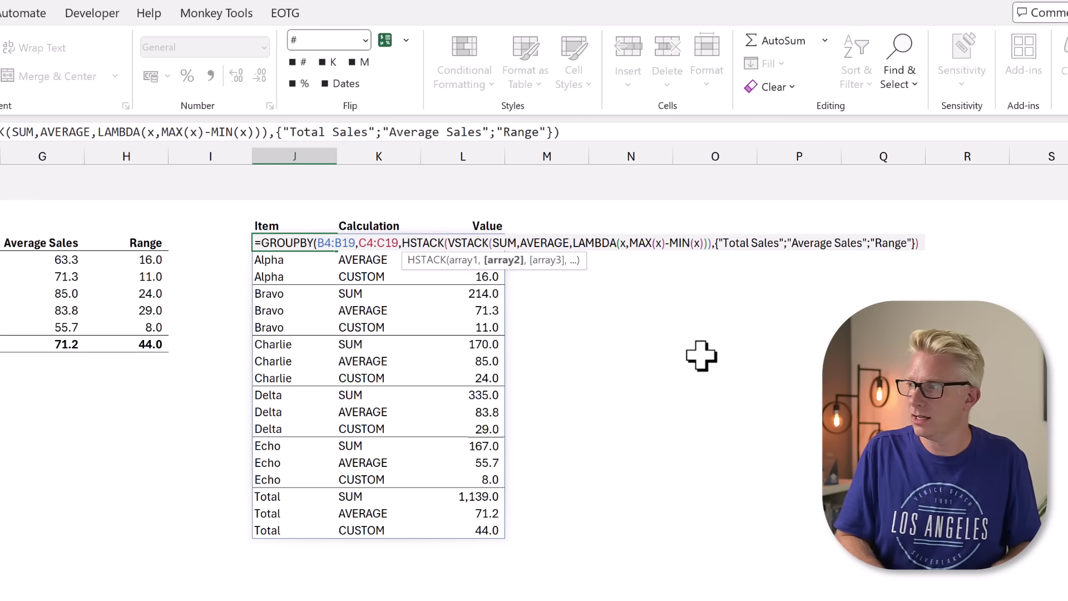
type(")")
key("Return")
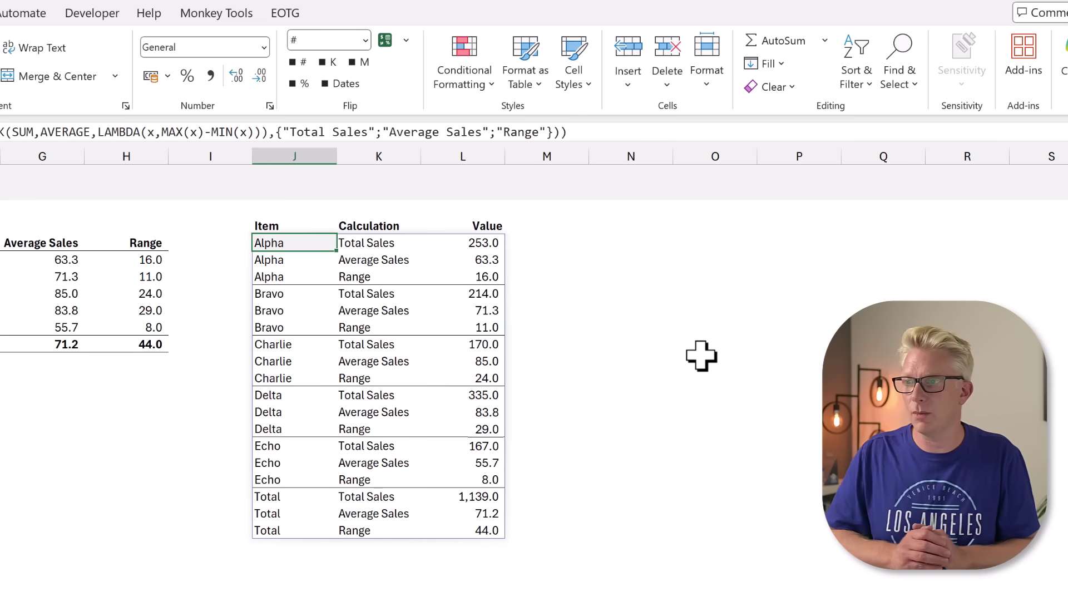